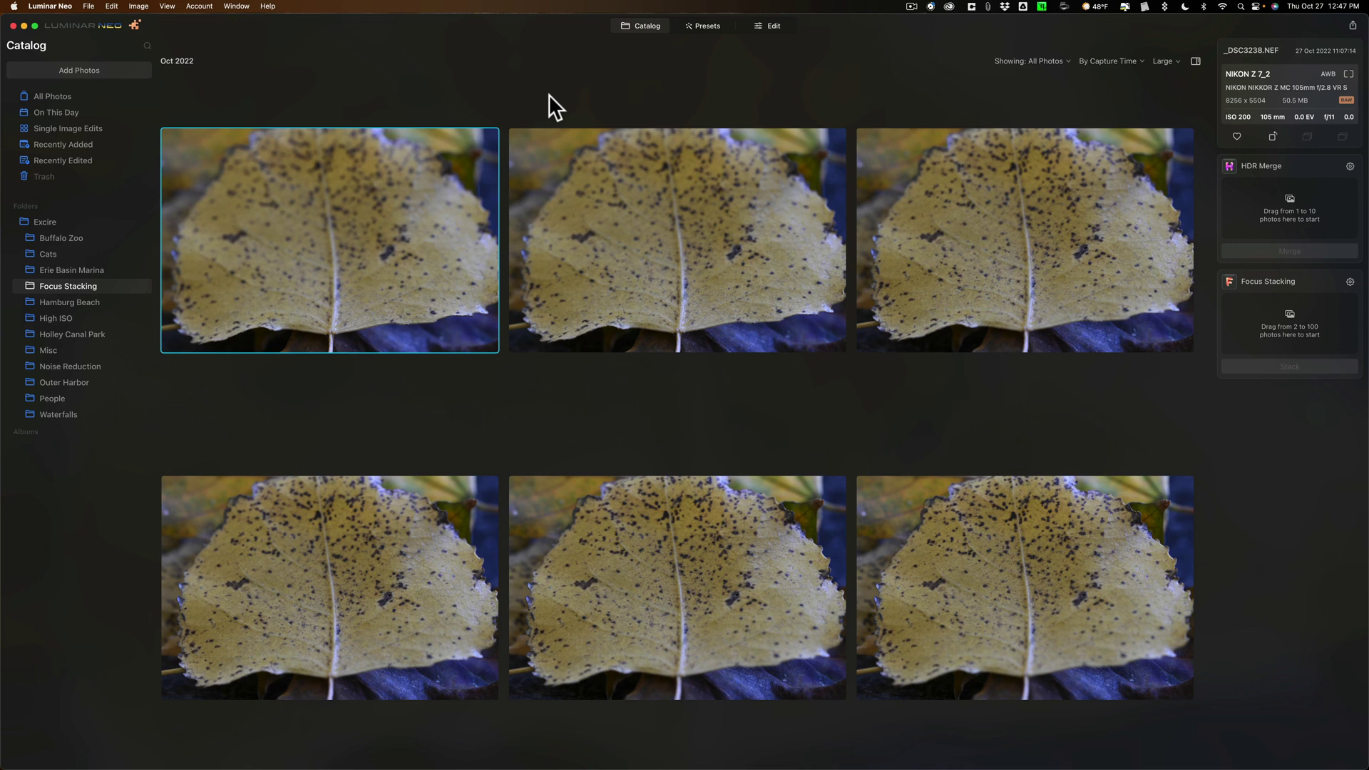
# Step: Open _DSC3238 enlarged and step through each focus shot to _DSC3246
pyautogui.doubleClick(322, 248)
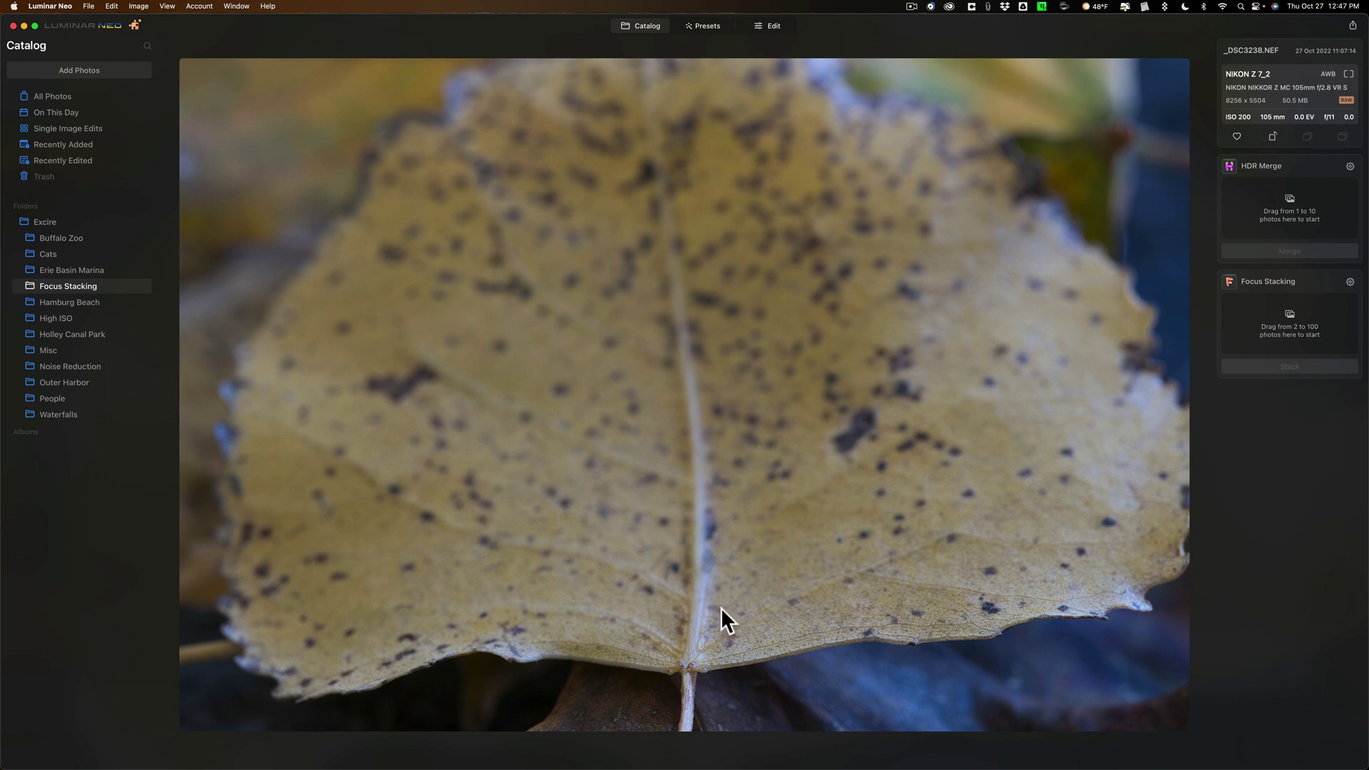
pyautogui.press('Right')
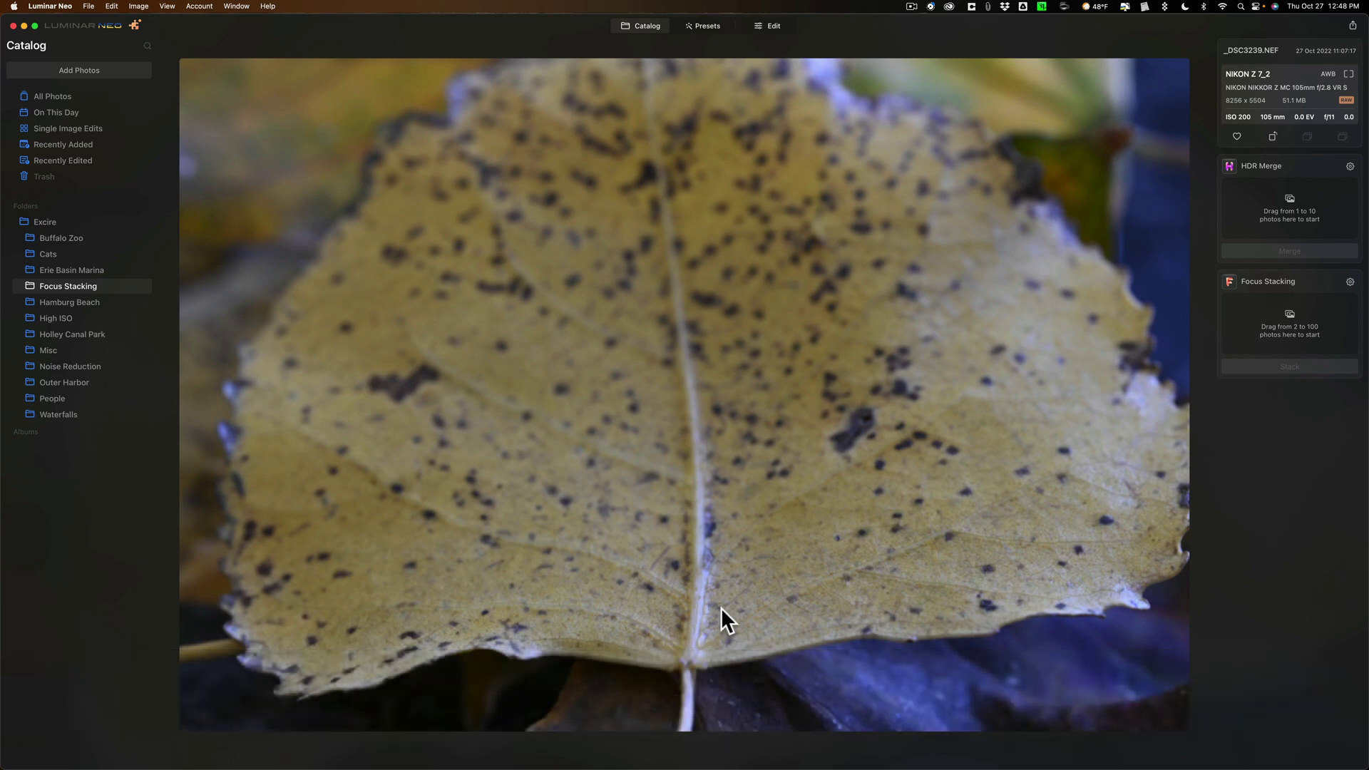
pyautogui.press('Right')
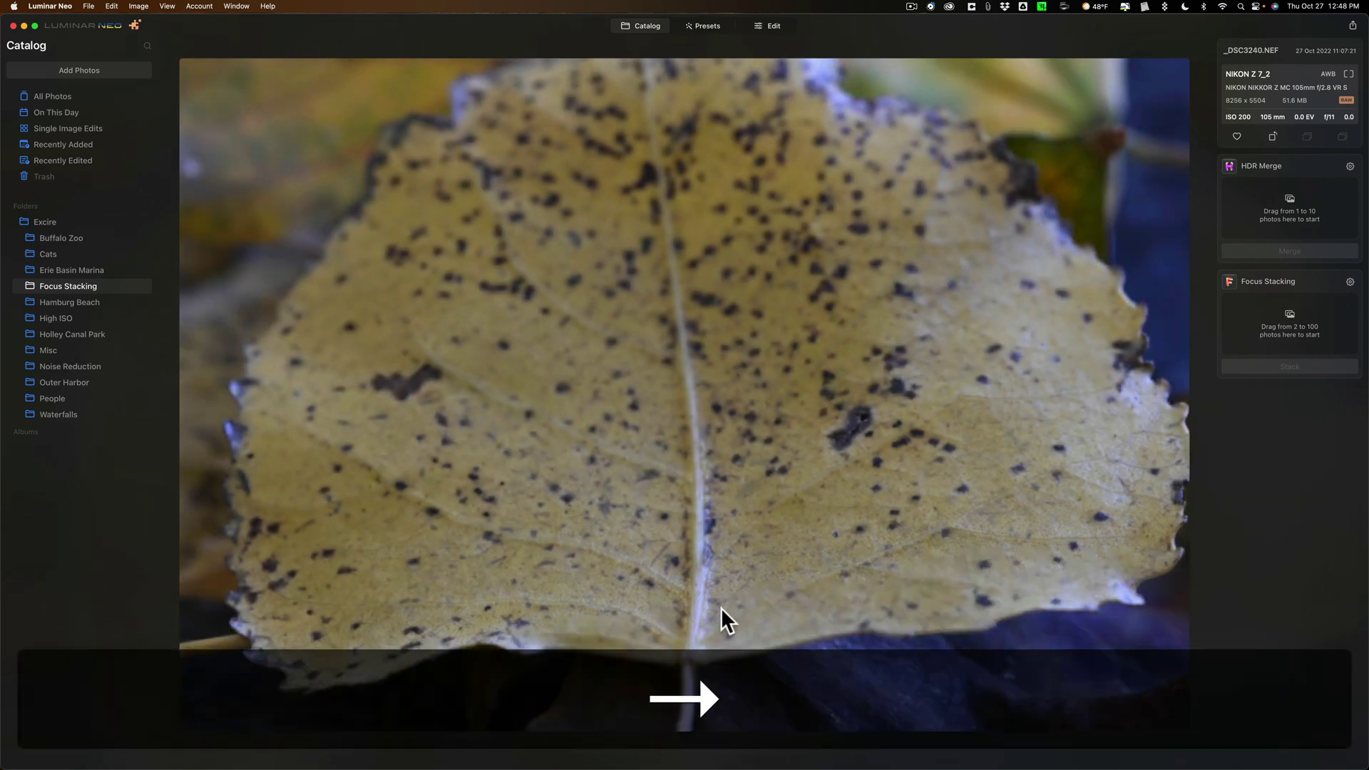
pyautogui.press('Right')
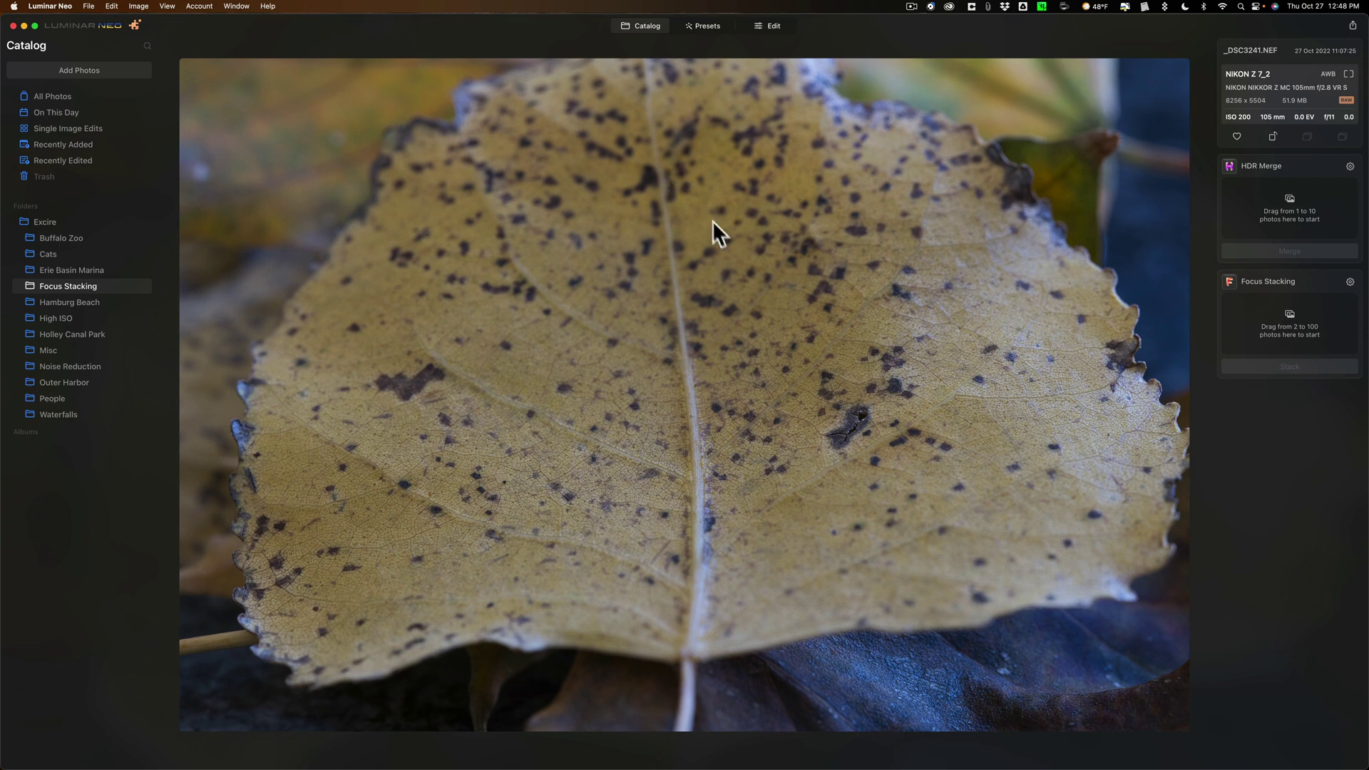
pyautogui.press('Right')
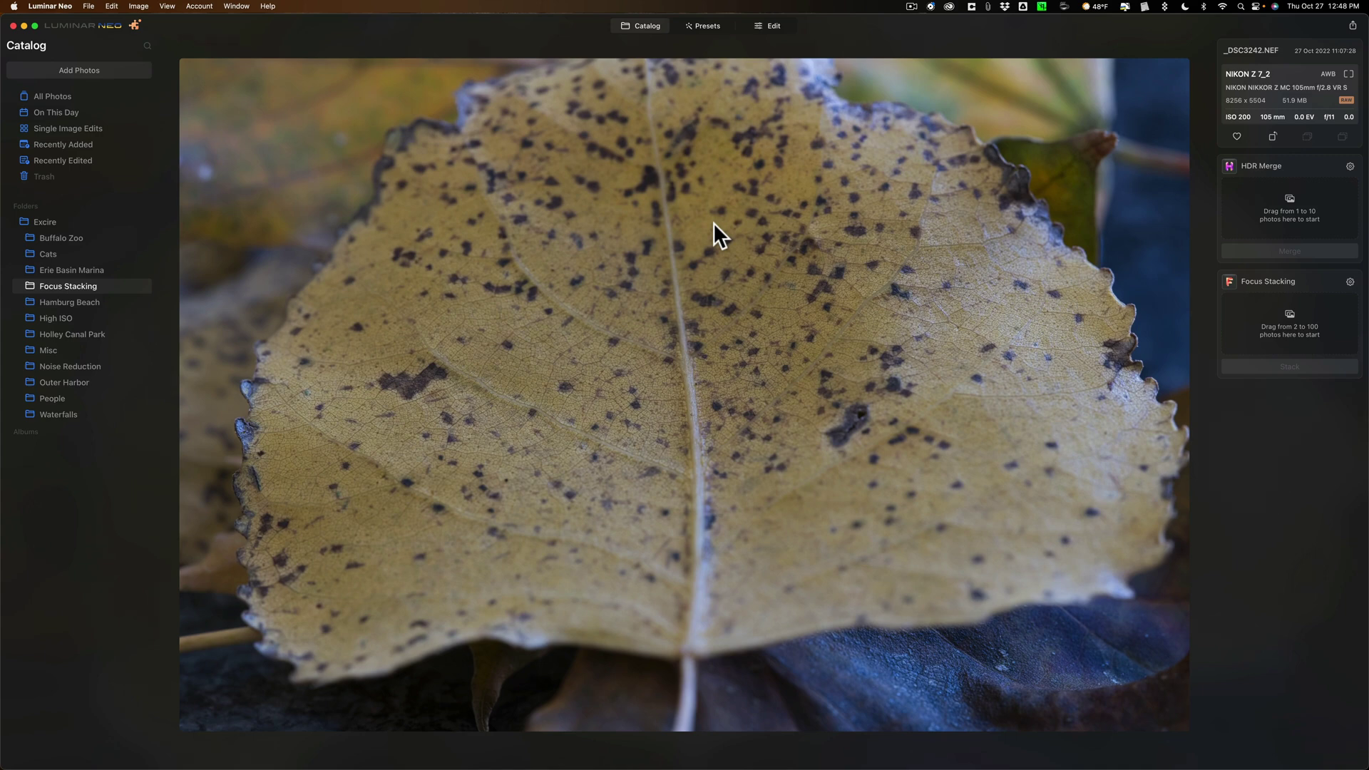
pyautogui.press('Right')
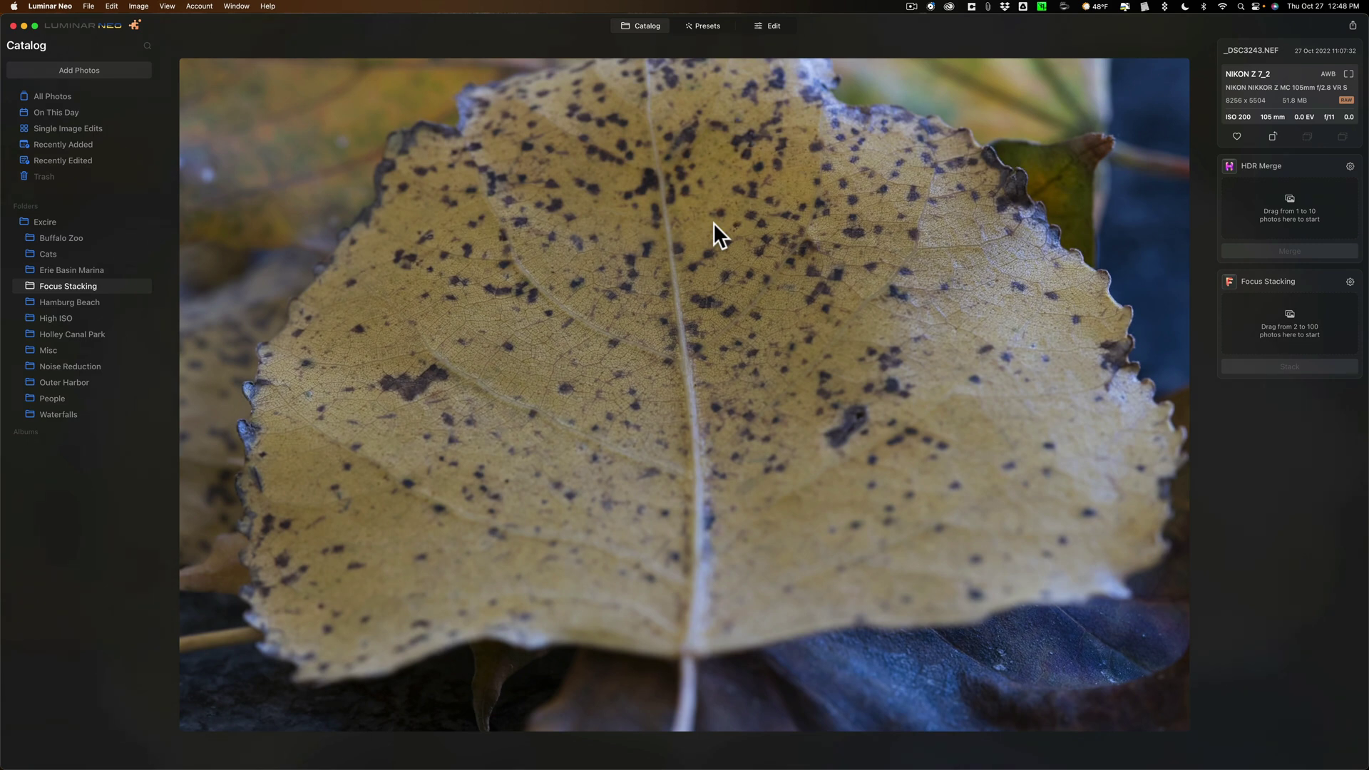
pyautogui.press('Right')
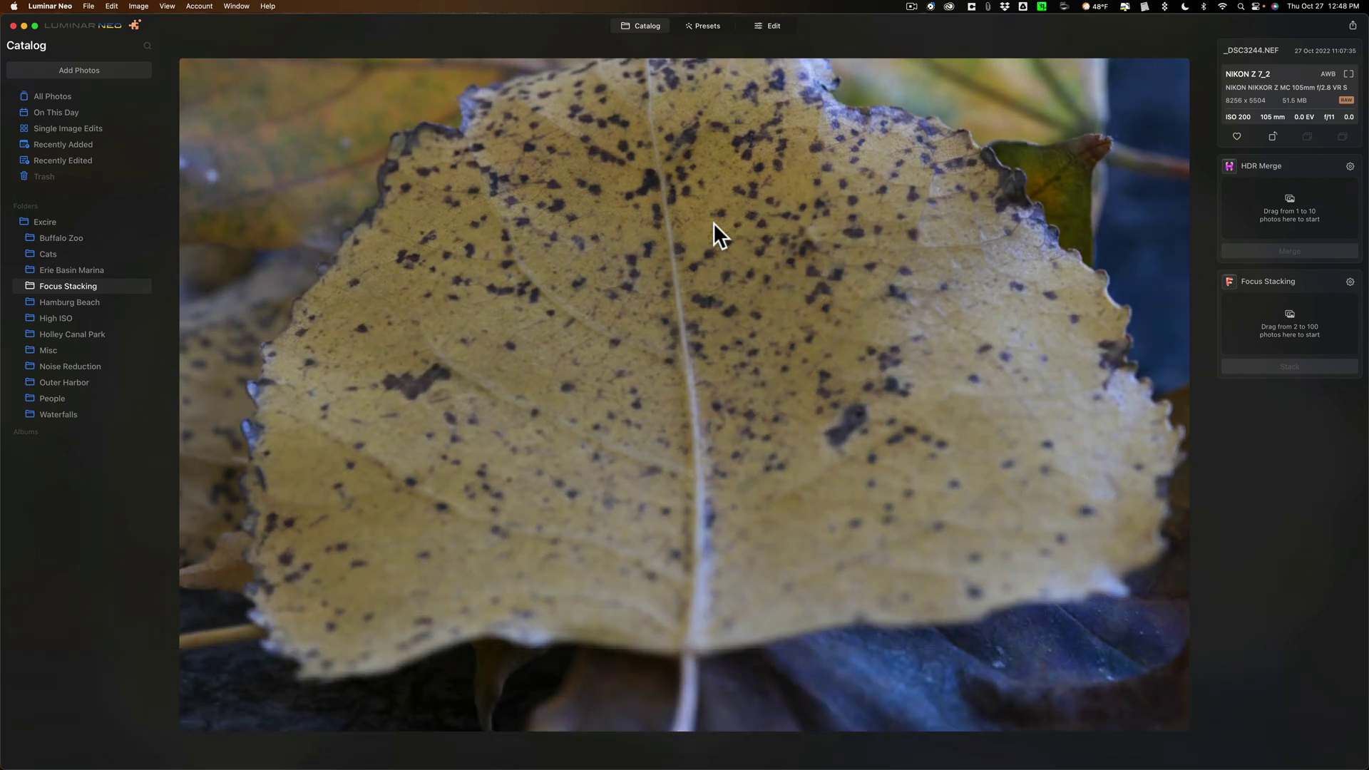
pyautogui.press('Right')
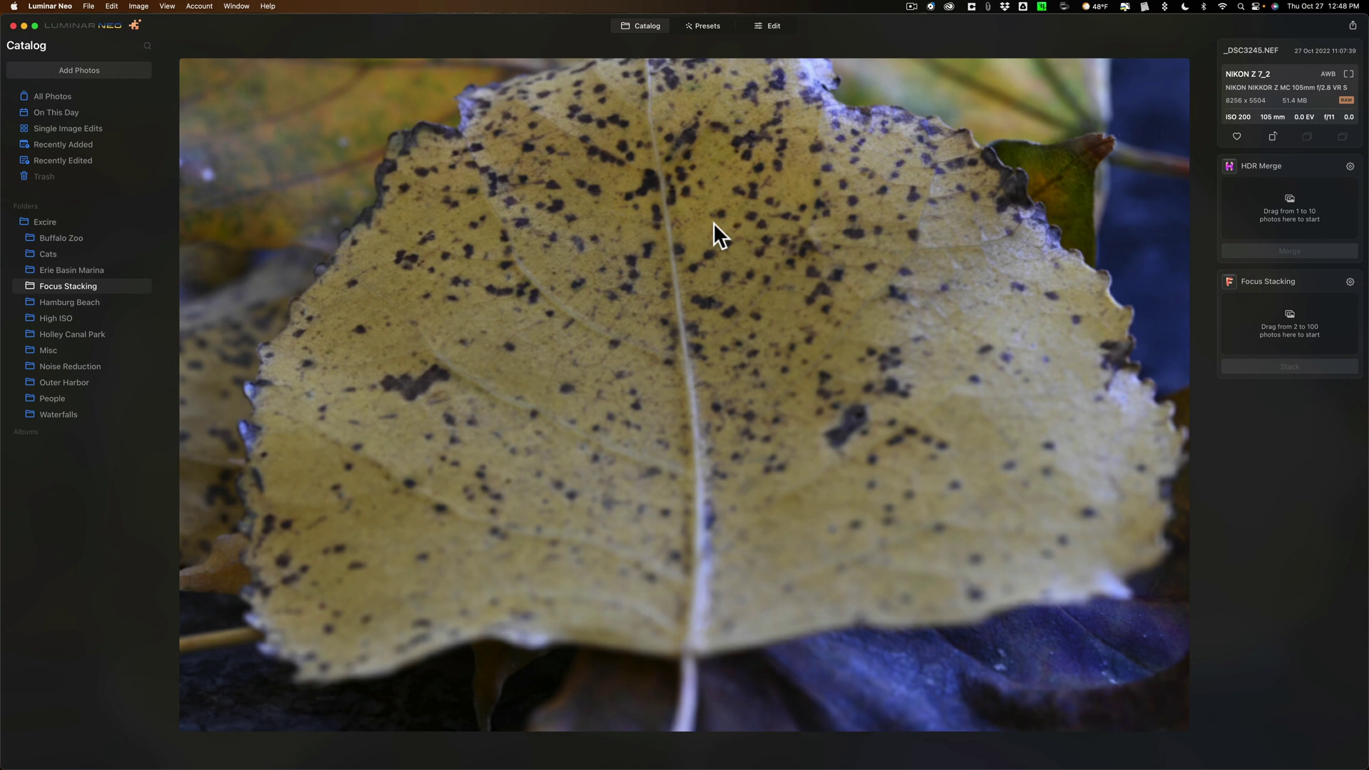
pyautogui.press('Right')
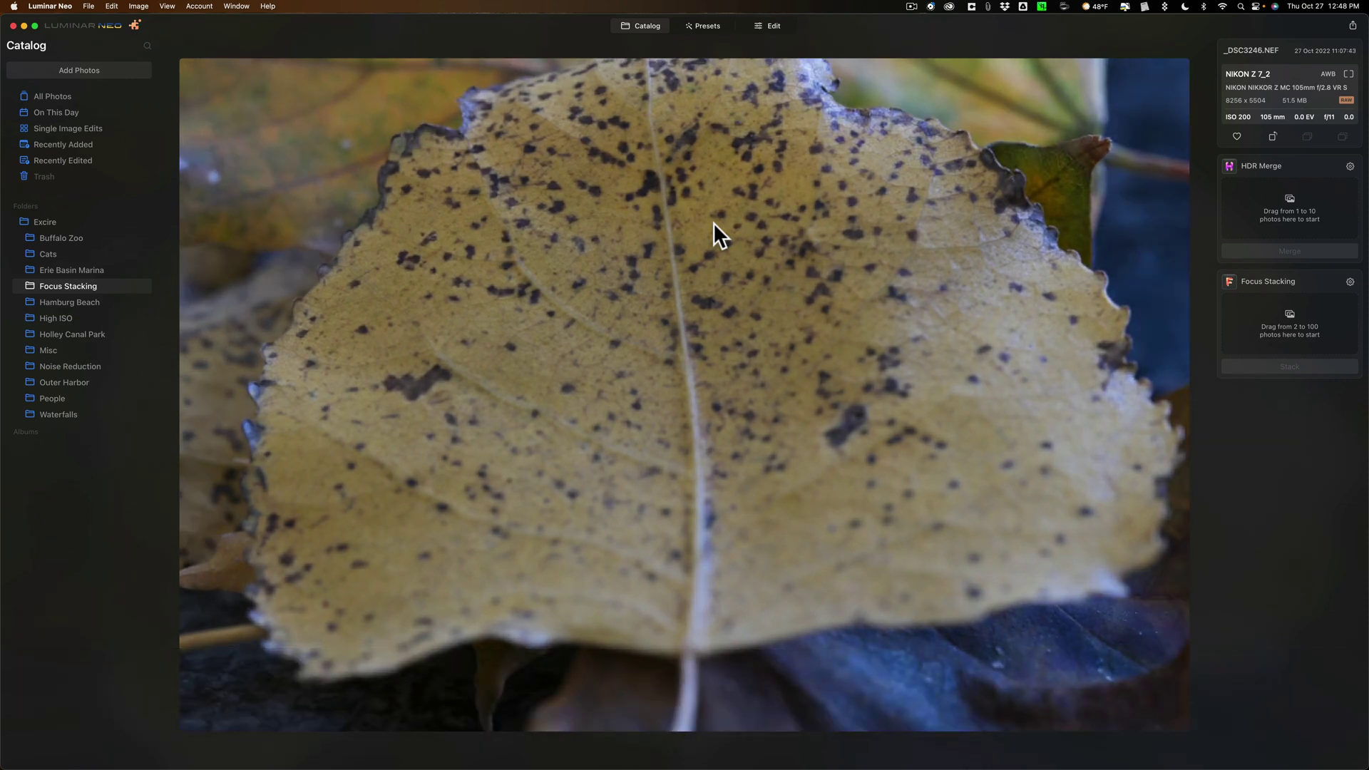
pyautogui.press('Right')
pyautogui.press('Right')
# Step: Return to the thumbnail grid and select _DSC3238 as the first of the nine leaf photos
pyautogui.doubleClick(675, 140)
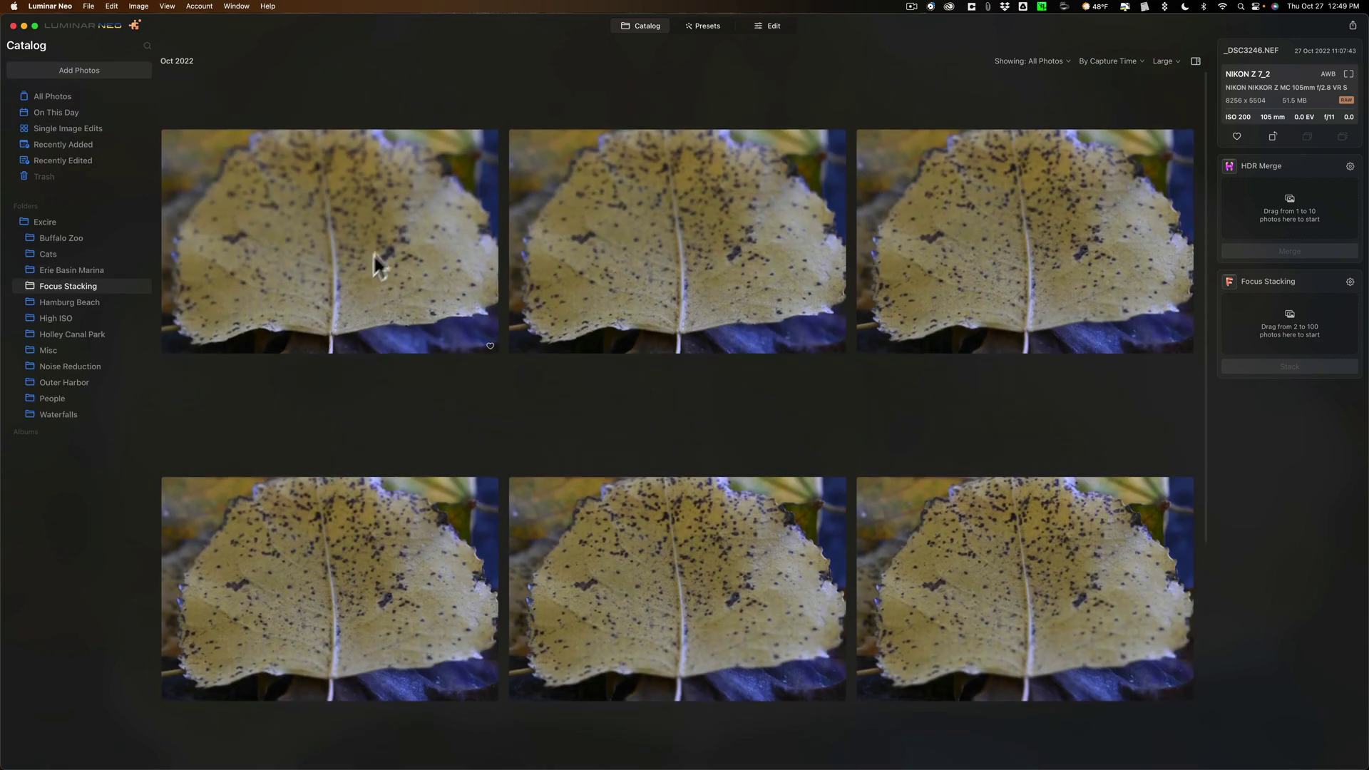
pyautogui.click(375, 255)
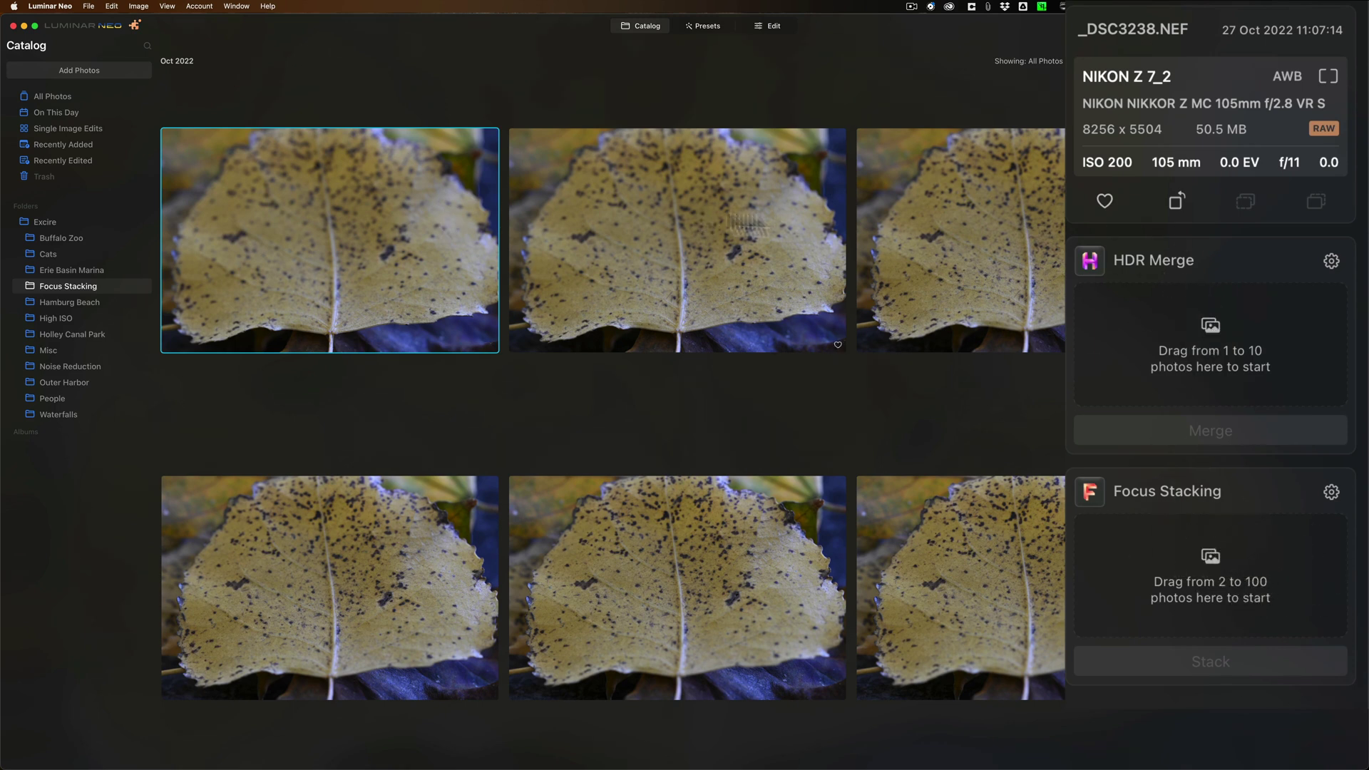
pyautogui.scroll(-1, 1056, 317)
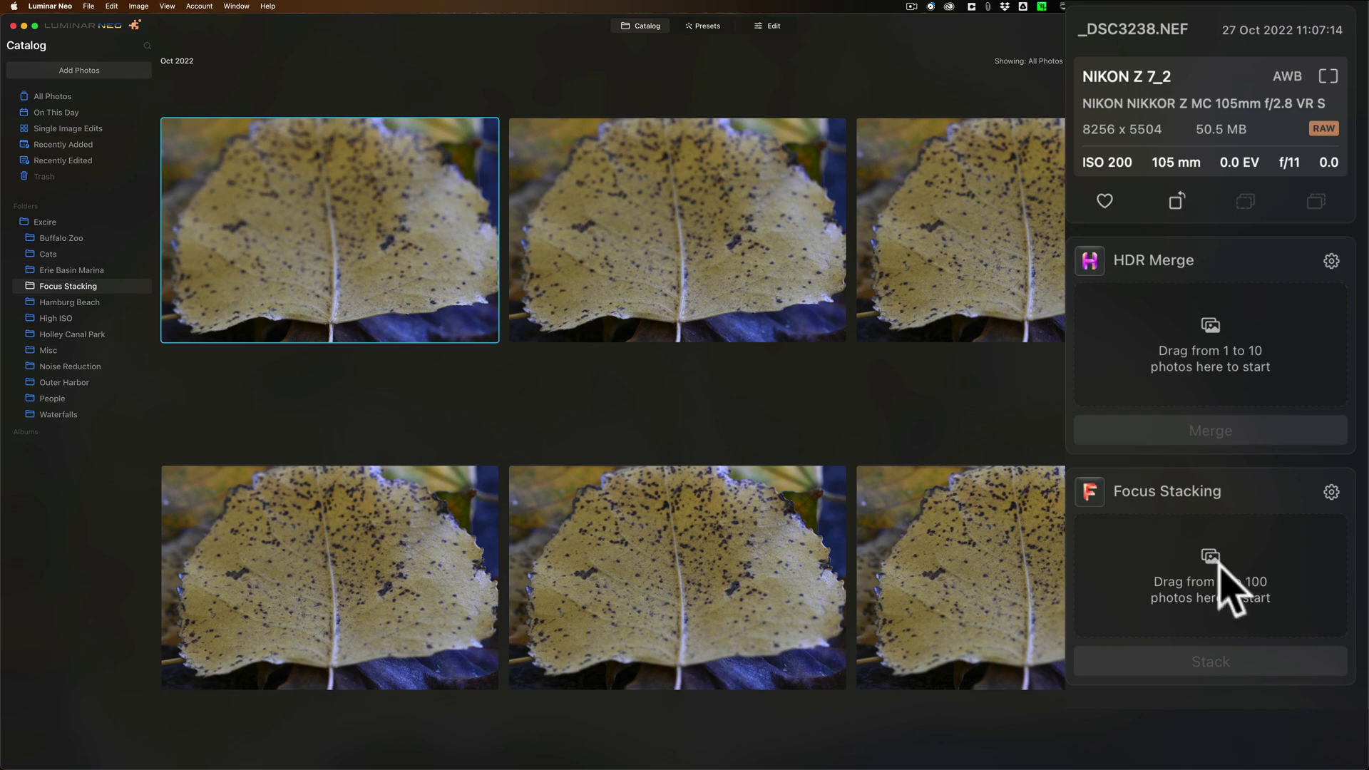
pyautogui.scroll(-3, 418, 248)
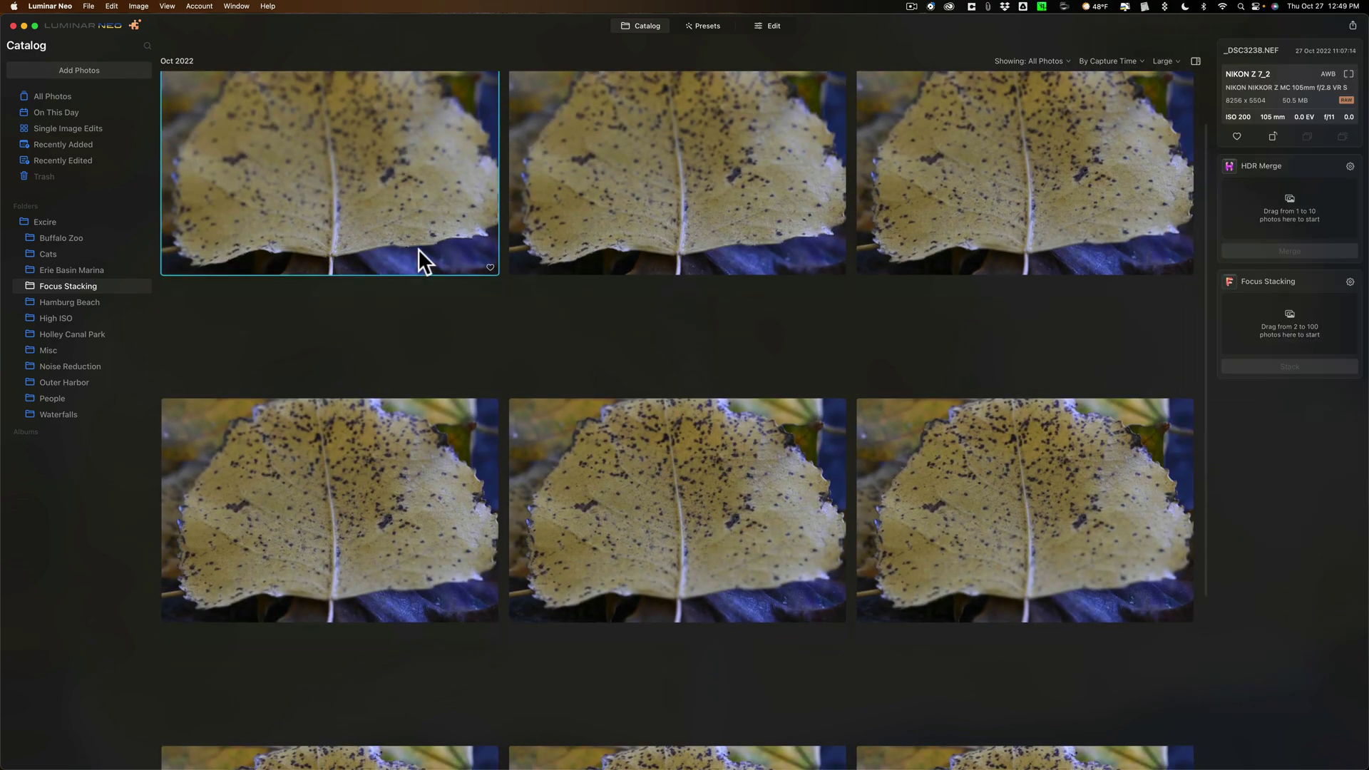
pyautogui.click(417, 248)
pyautogui.scroll(-5, 647, 306)
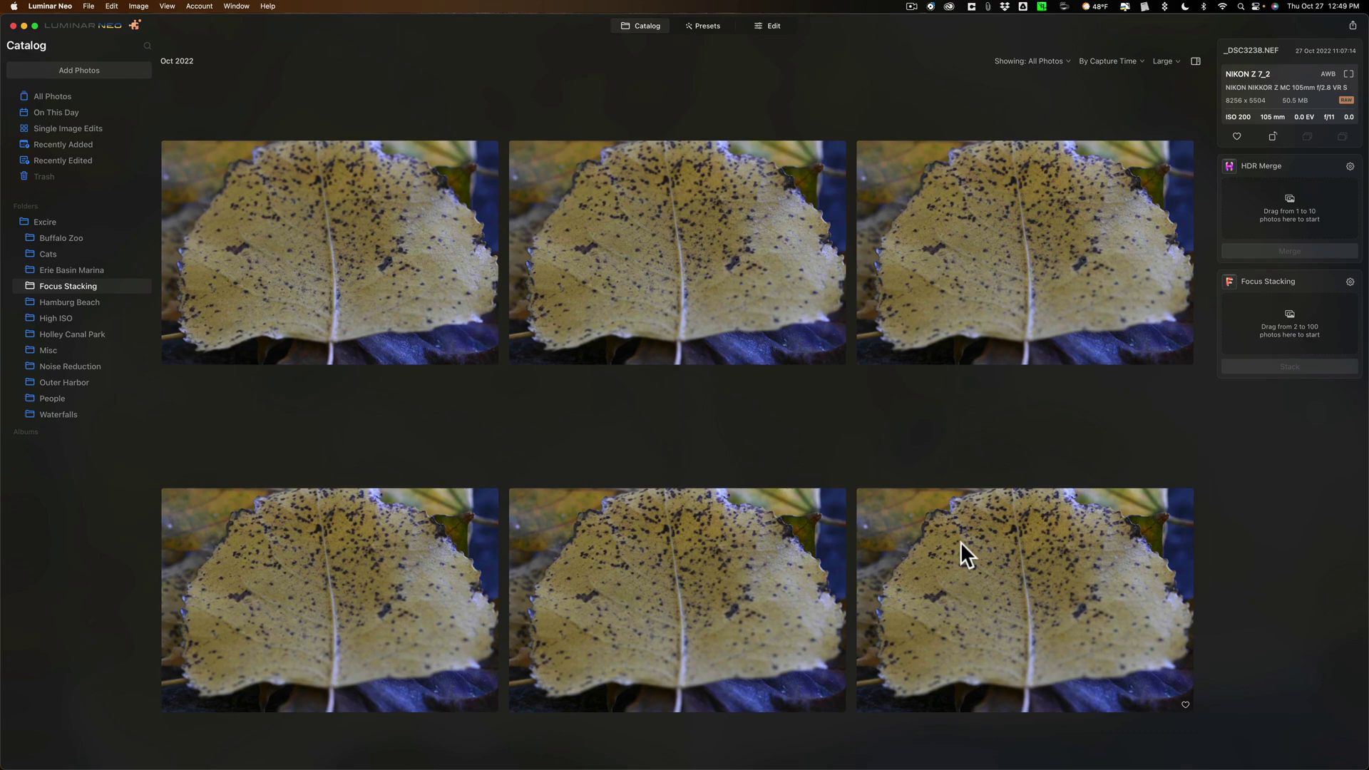
# Step: Extend the selection to the last photo and drag all nine into Focus Stacking
pyautogui.keyDown('shift'); pyautogui.click(974, 549); pyautogui.keyUp('shift')
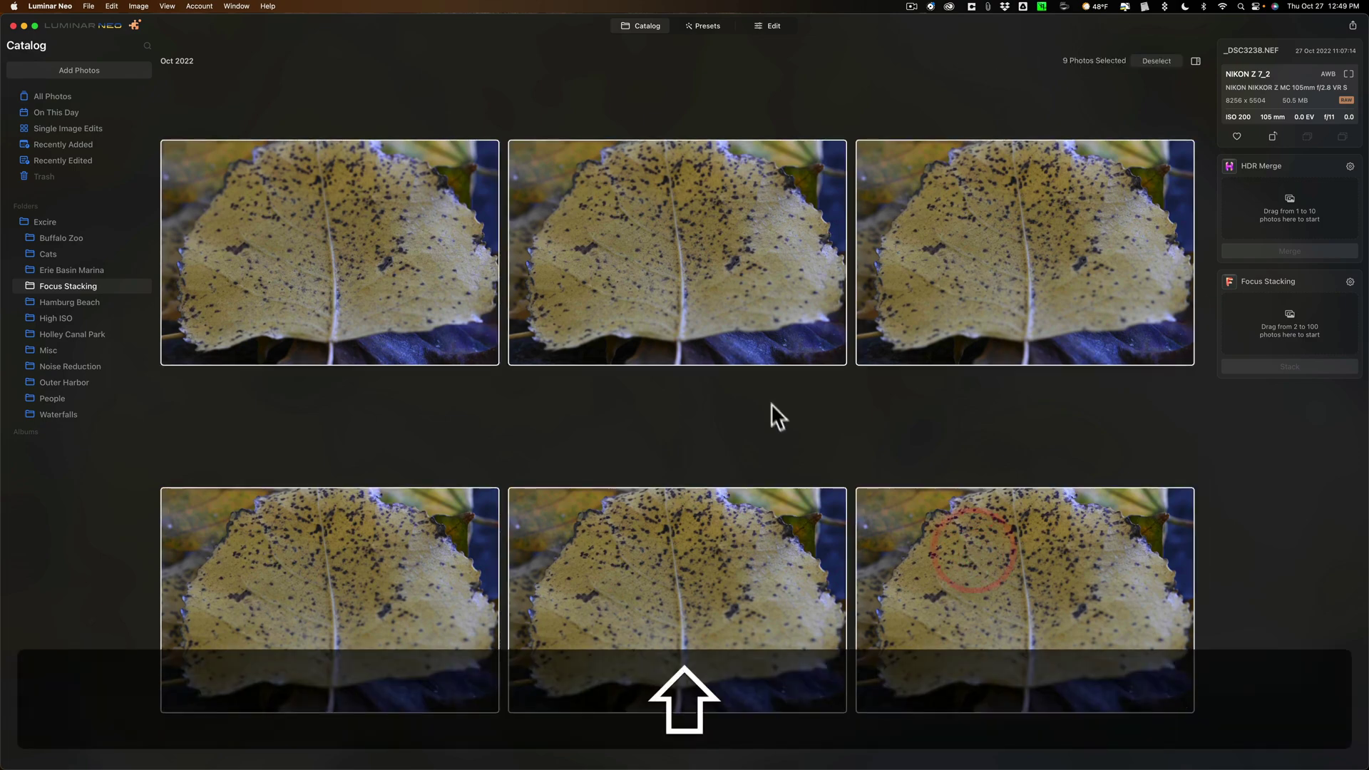
pyautogui.scroll(5, 769, 399)
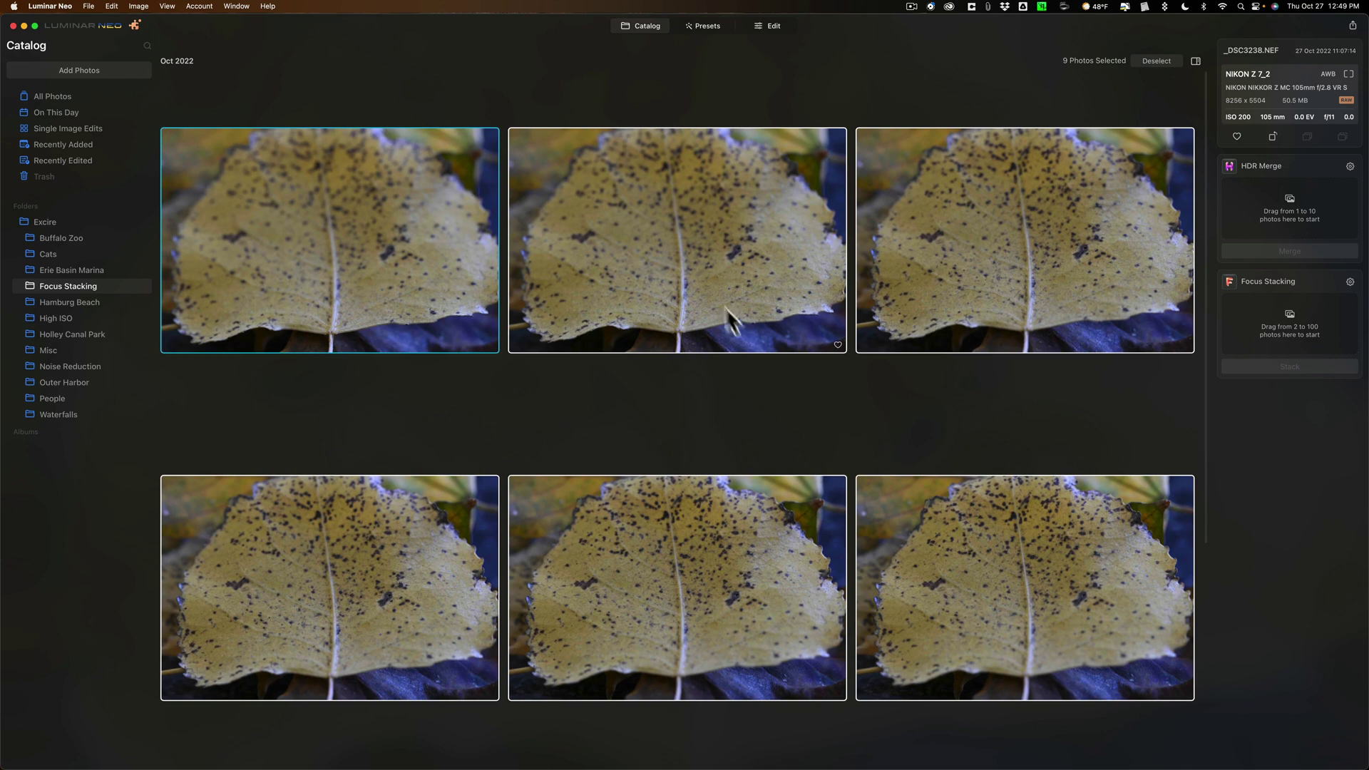
pyautogui.moveTo(1195, 338); pyautogui.dragTo(1294, 319)
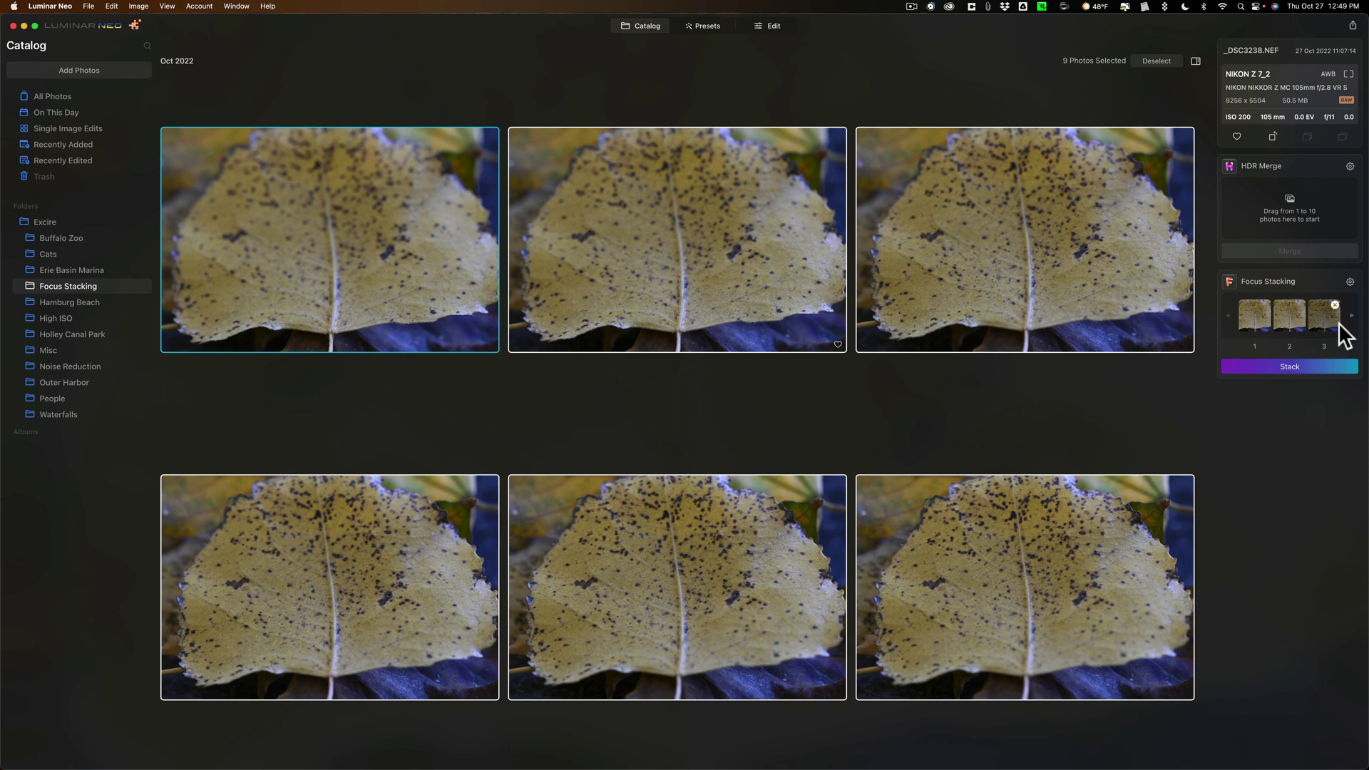
pyautogui.doubleClick(363, 239)
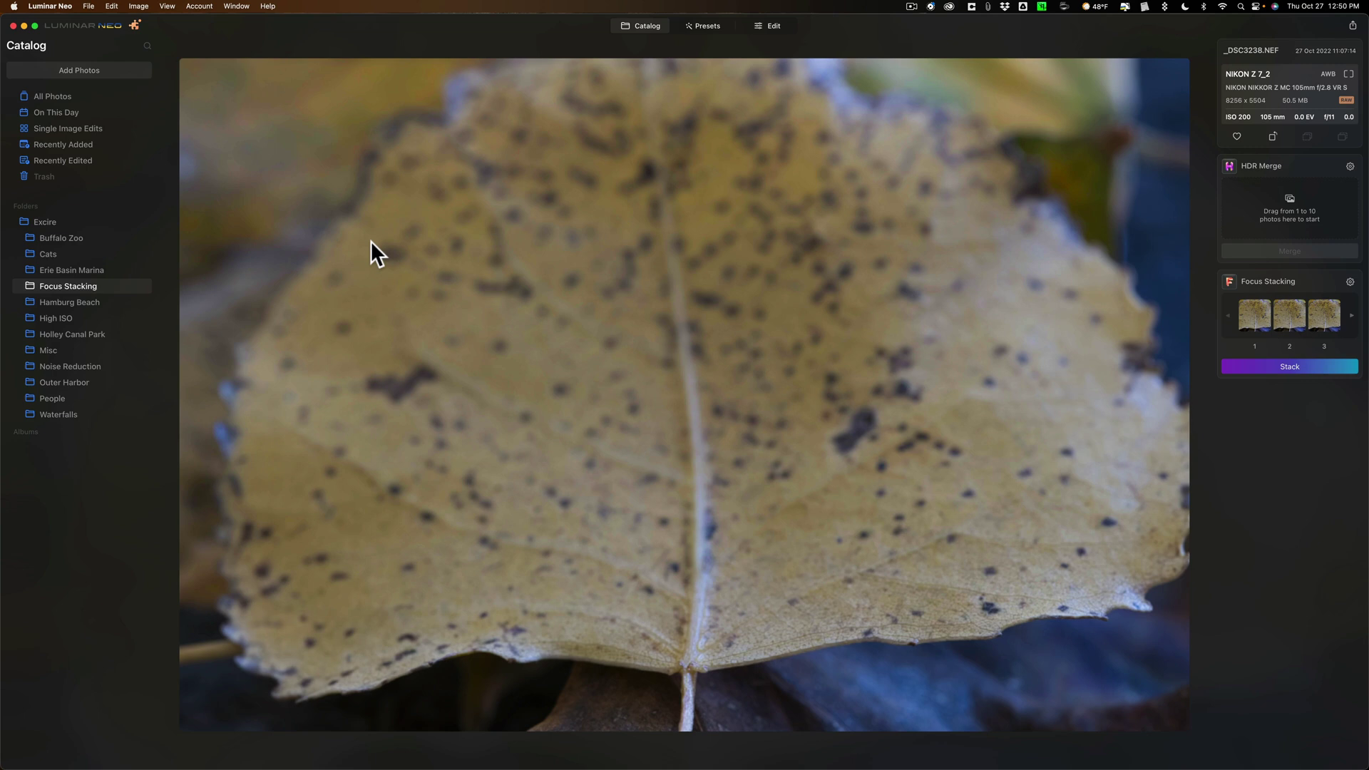
pyautogui.press('Right')
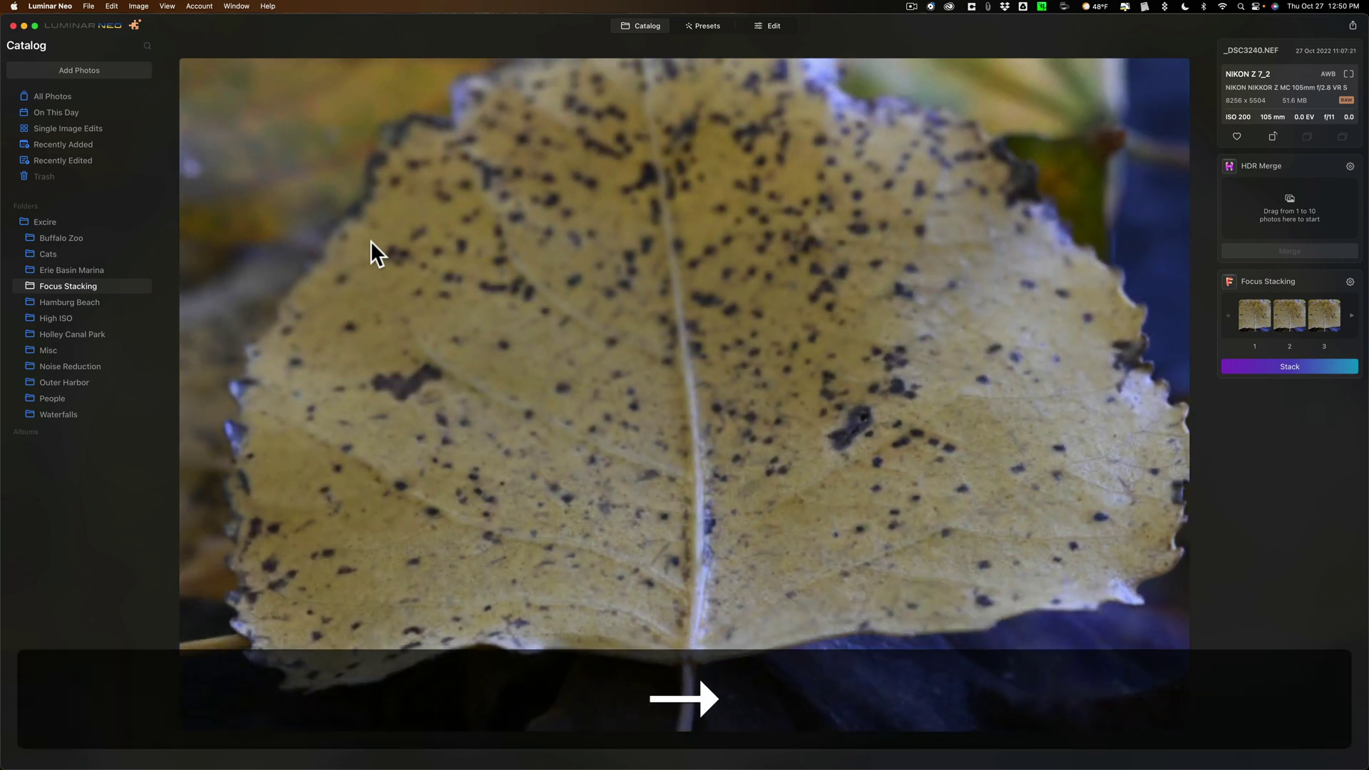
pyautogui.press('Right')
pyautogui.press('Right')
pyautogui.press('Right')
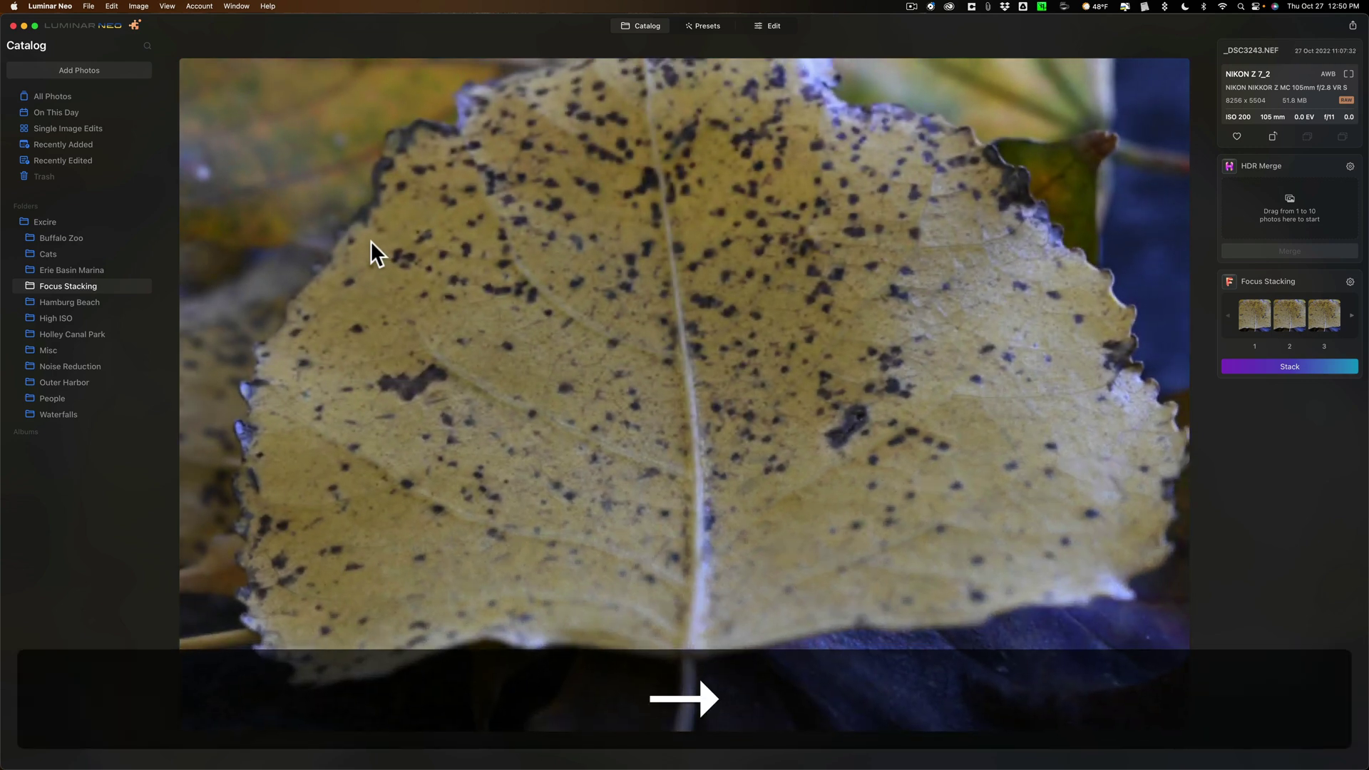
pyautogui.press('Right')
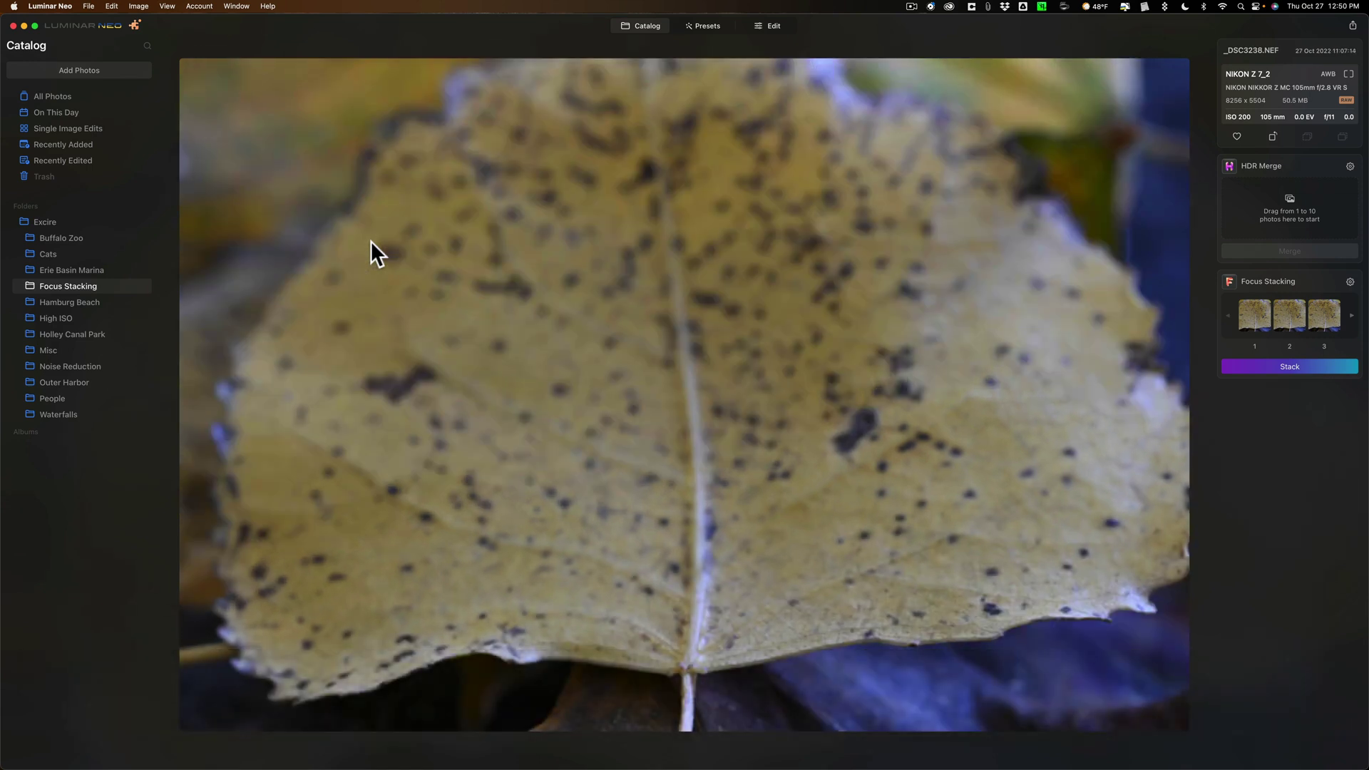
pyautogui.press('Right')
pyautogui.press('Right')
pyautogui.press('Right')
pyautogui.press('Right')
pyautogui.press('Right')
pyautogui.press('Right')
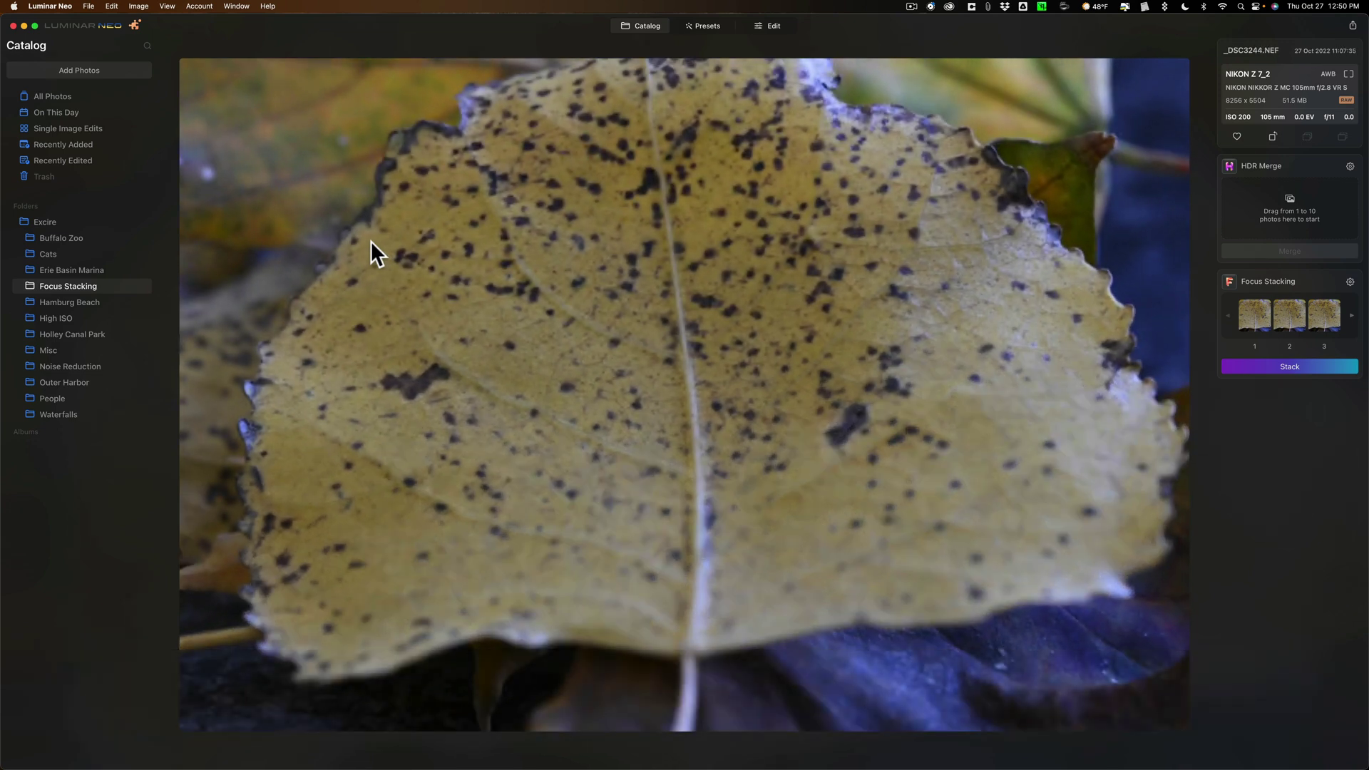
pyautogui.press('Escape')
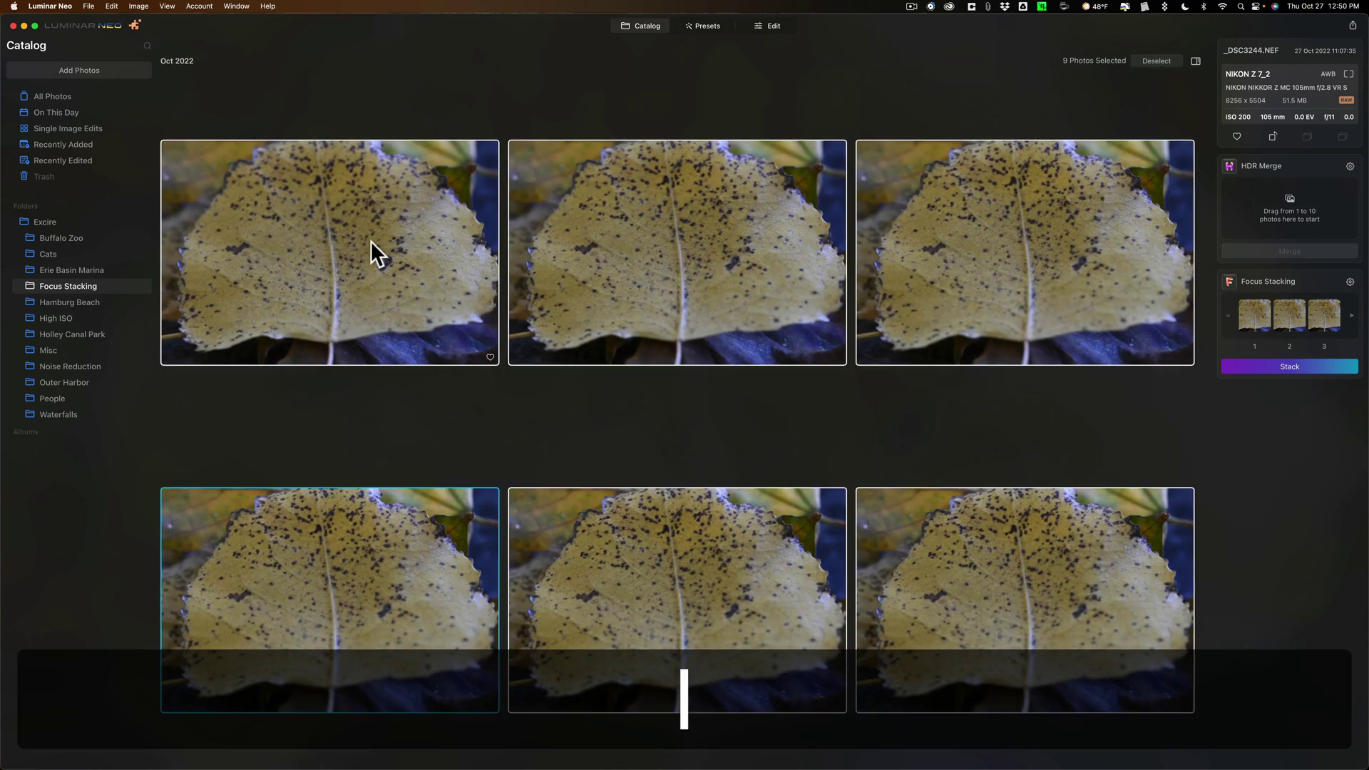
pyautogui.scroll(-2, 327, 341)
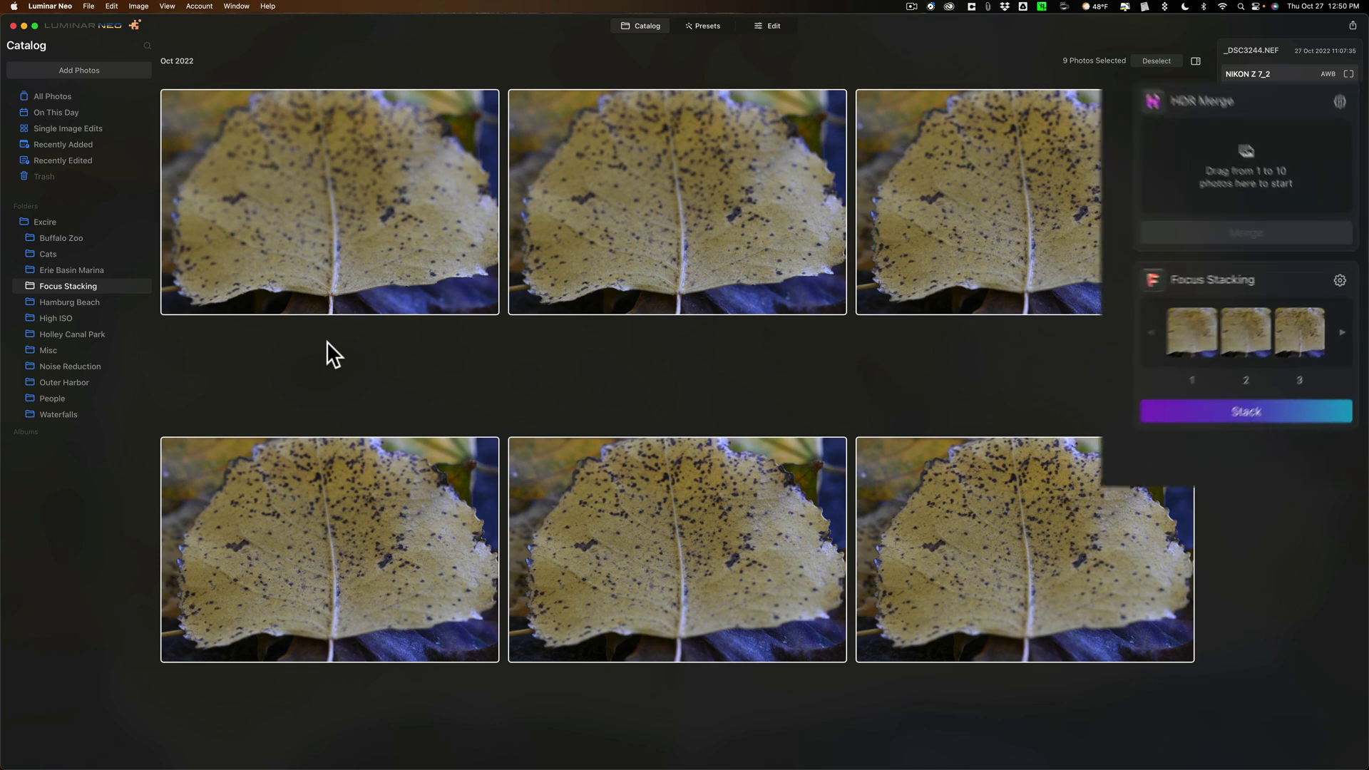
pyautogui.click(1332, 279)
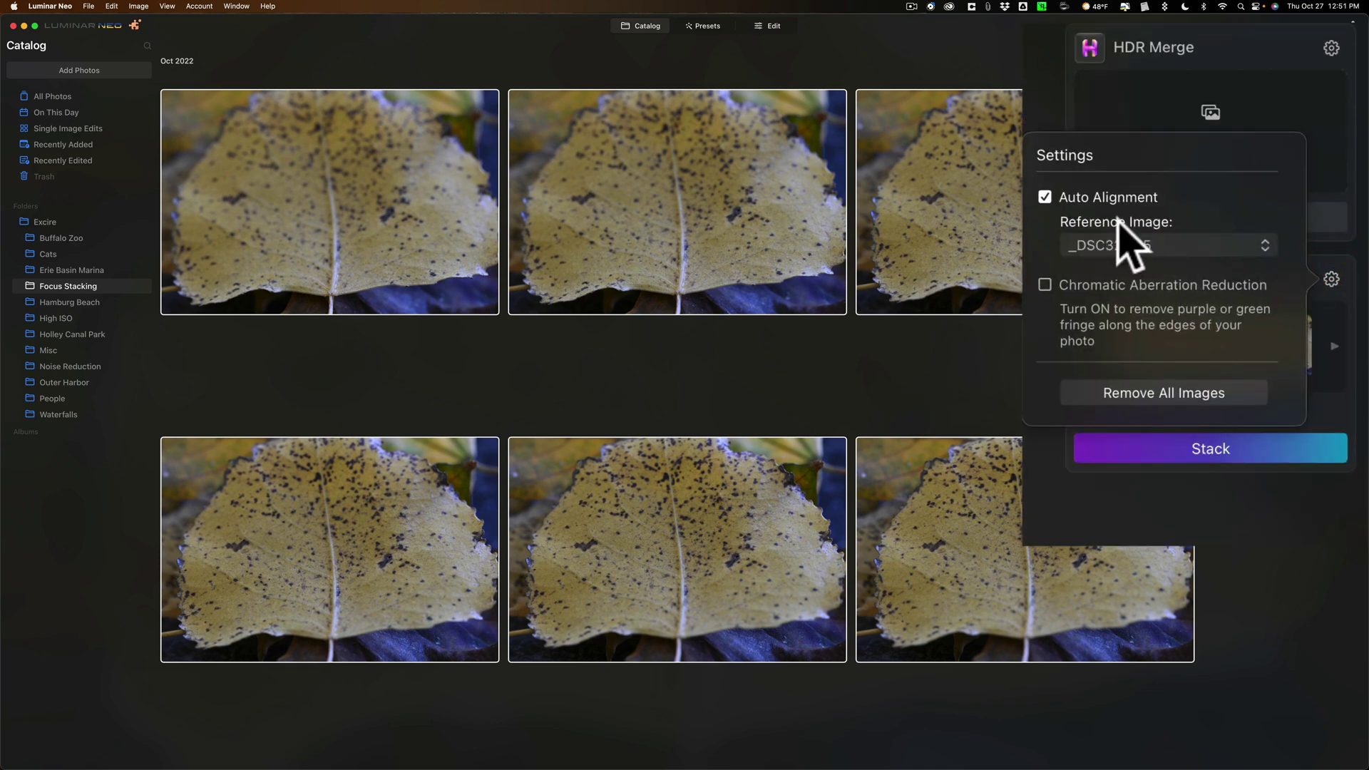
pyautogui.click(1265, 244)
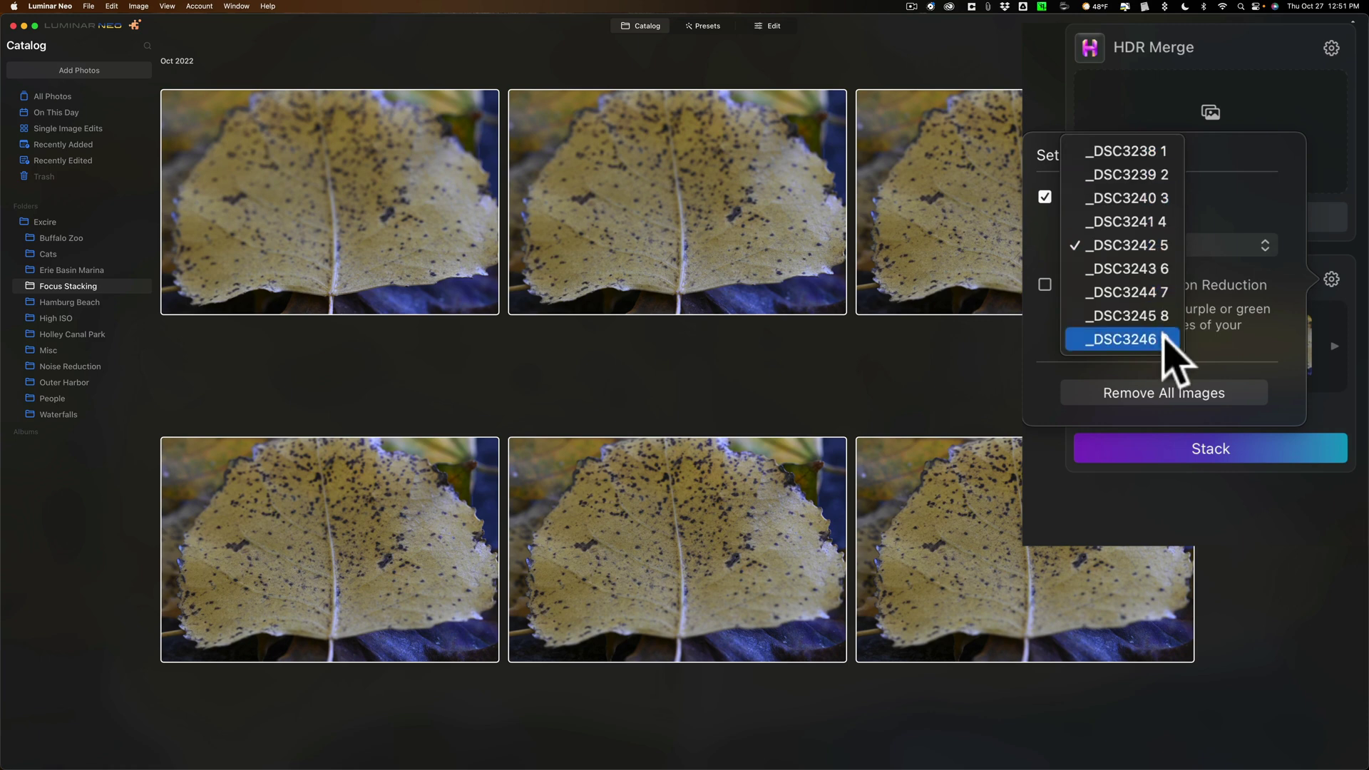
pyautogui.click(1247, 200)
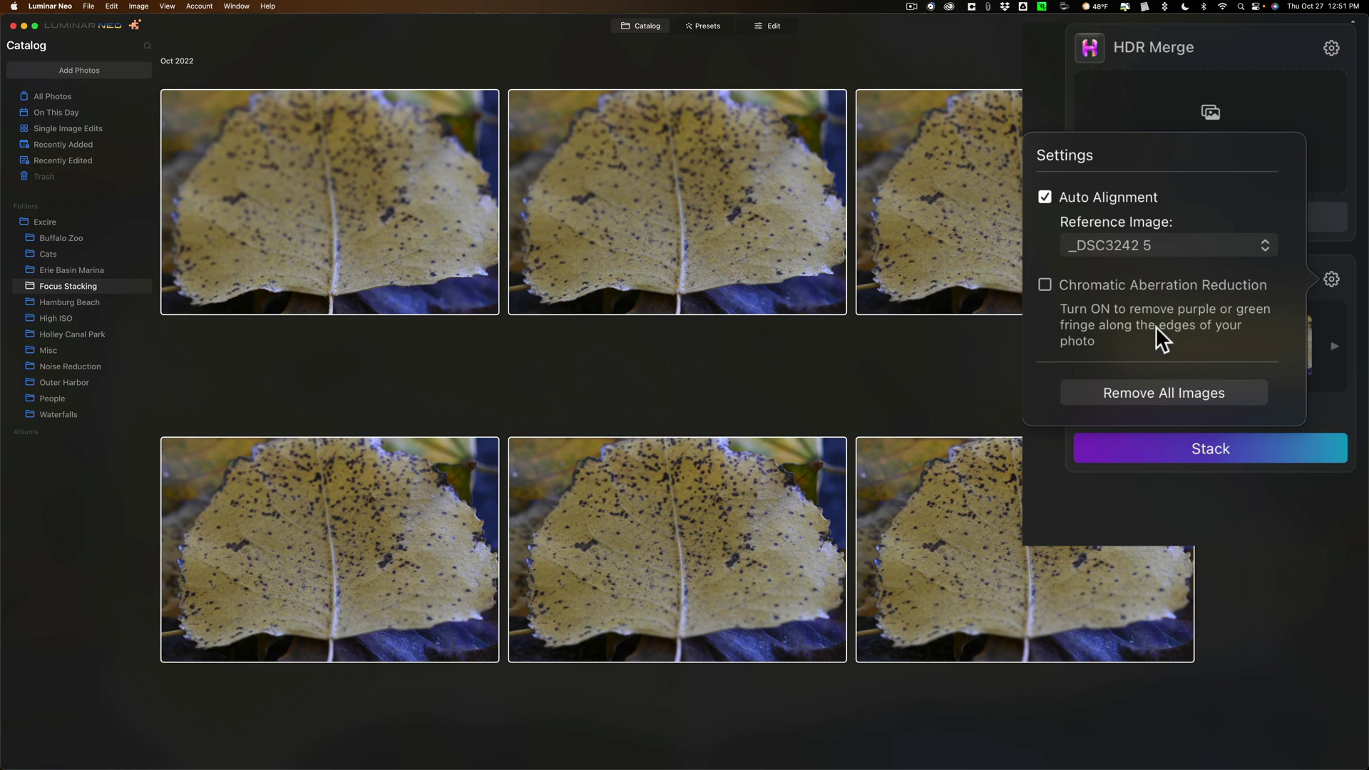
pyautogui.click(1149, 358)
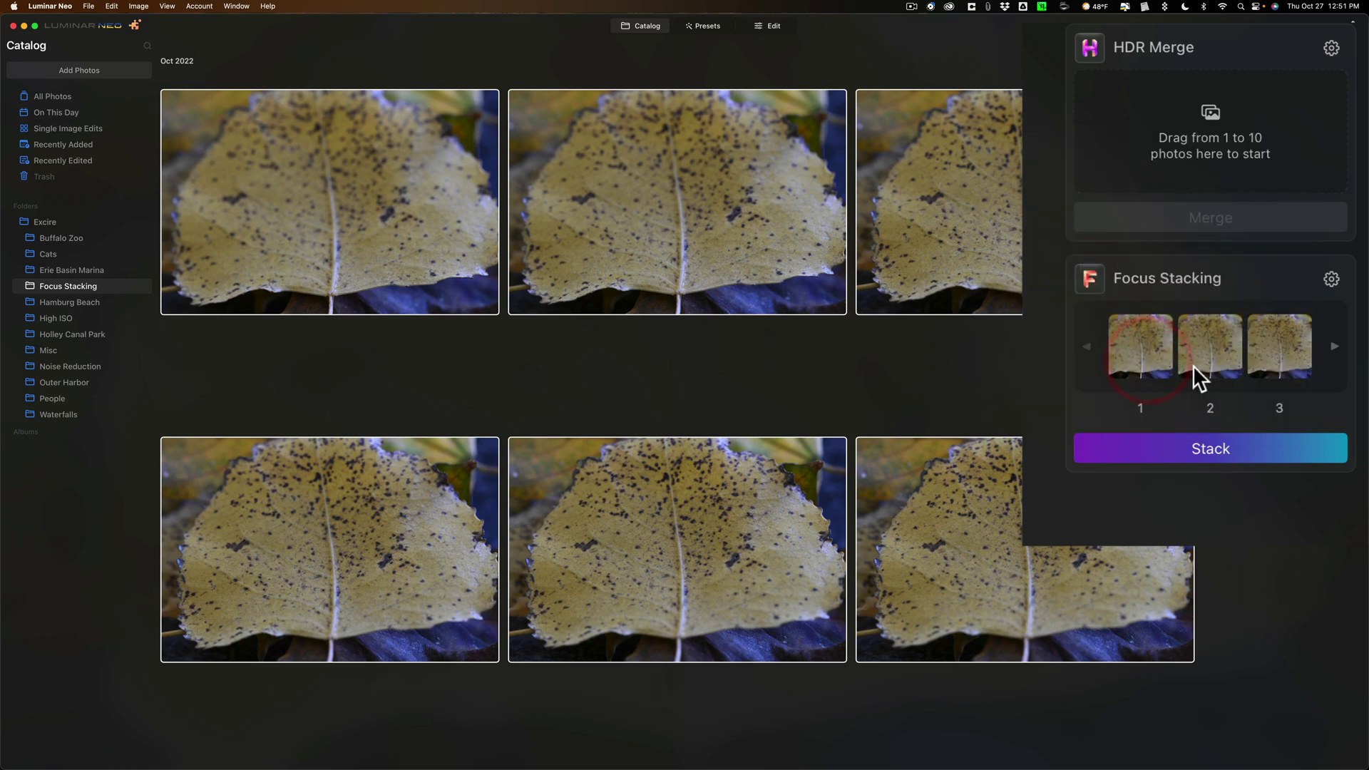
pyautogui.hscroll(3, 1302, 363)
pyautogui.hscroll(-4, 1292, 351)
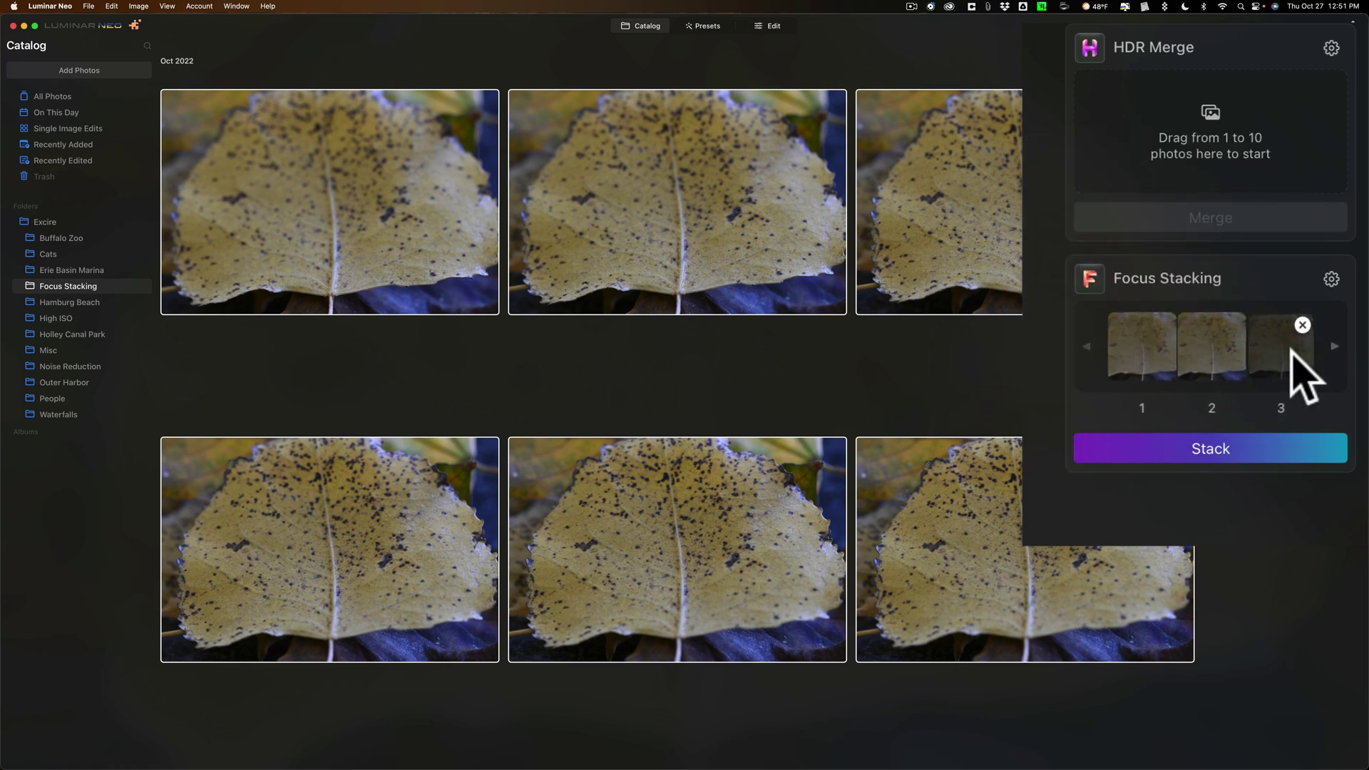
pyautogui.hscroll(4, 1292, 351)
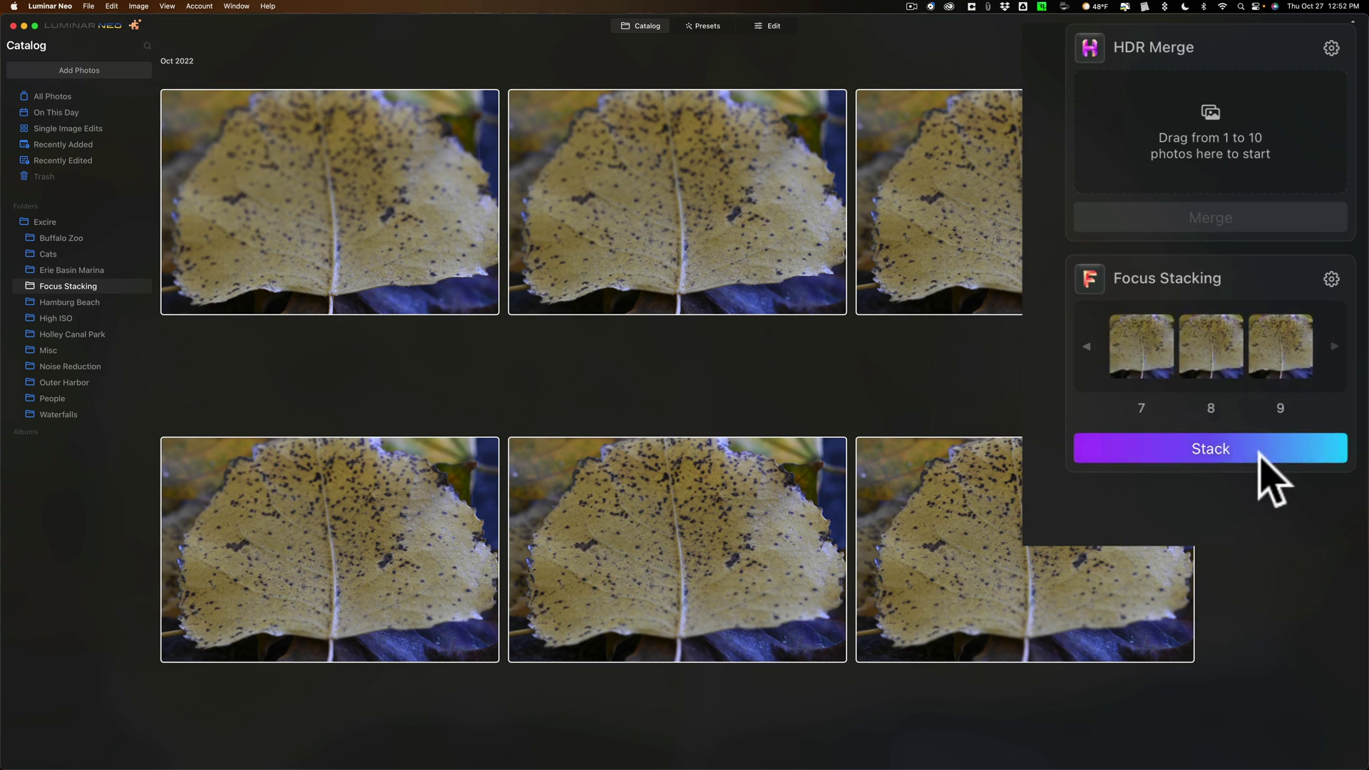
# Step: Run Stack to merge the nine leaf shots into one image
pyautogui.click(1211, 451)
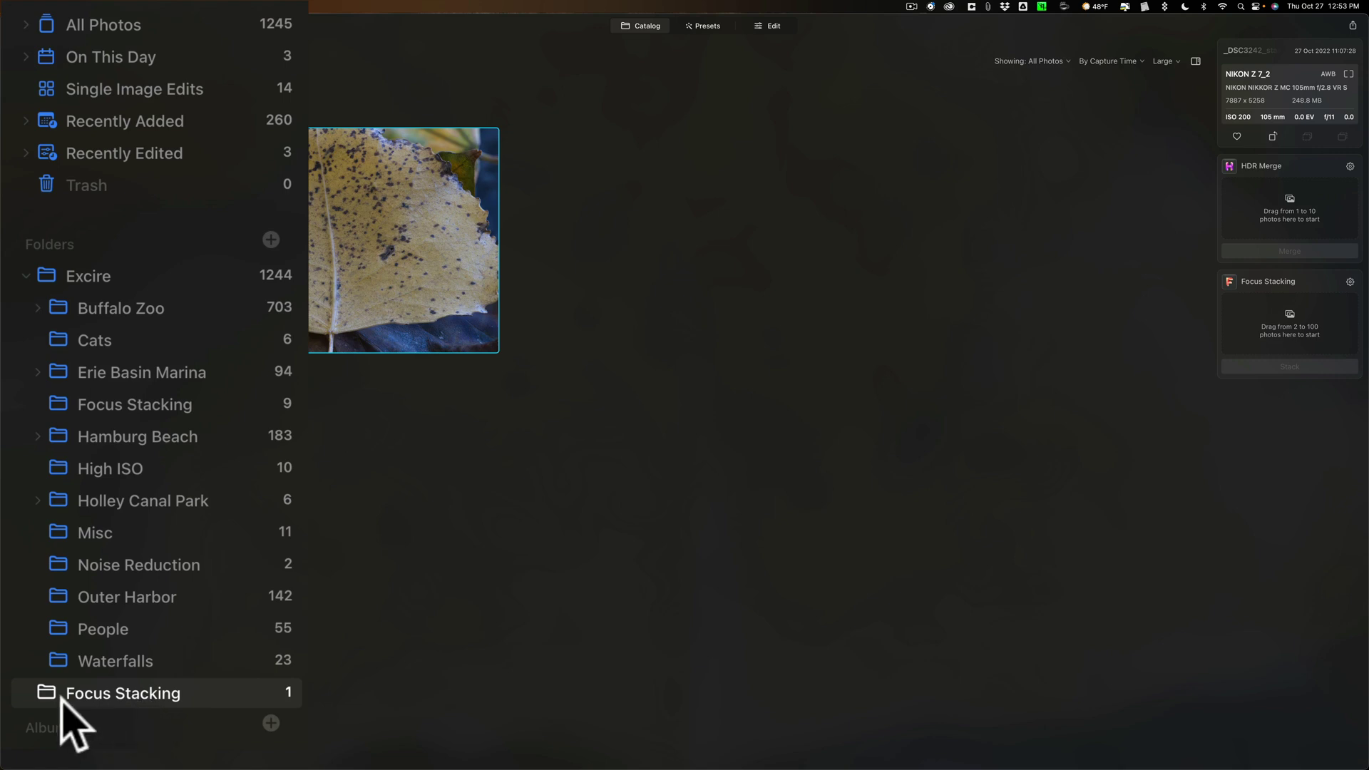
# Step: Open _DSC3242_stack.tiff large from the new Focus Stacking album
pyautogui.click(139, 404)
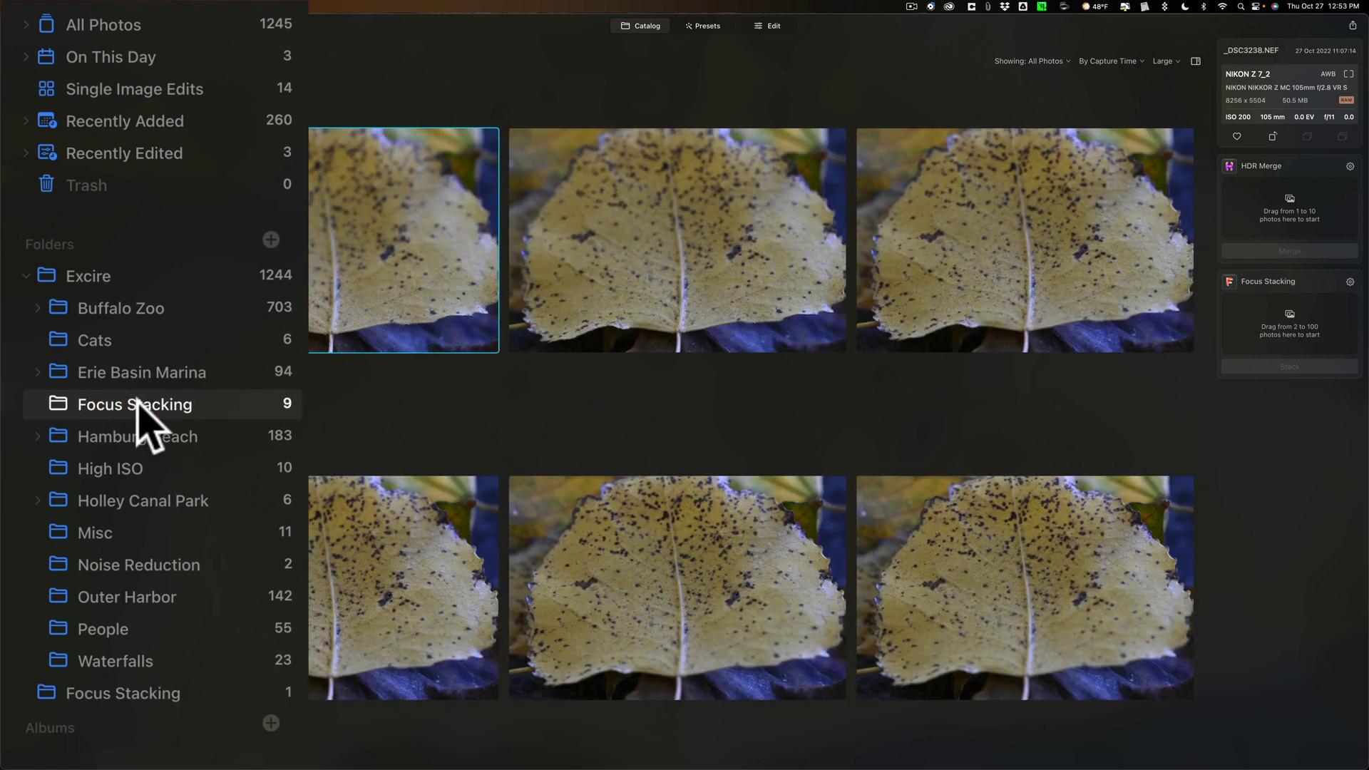
pyautogui.click(145, 695)
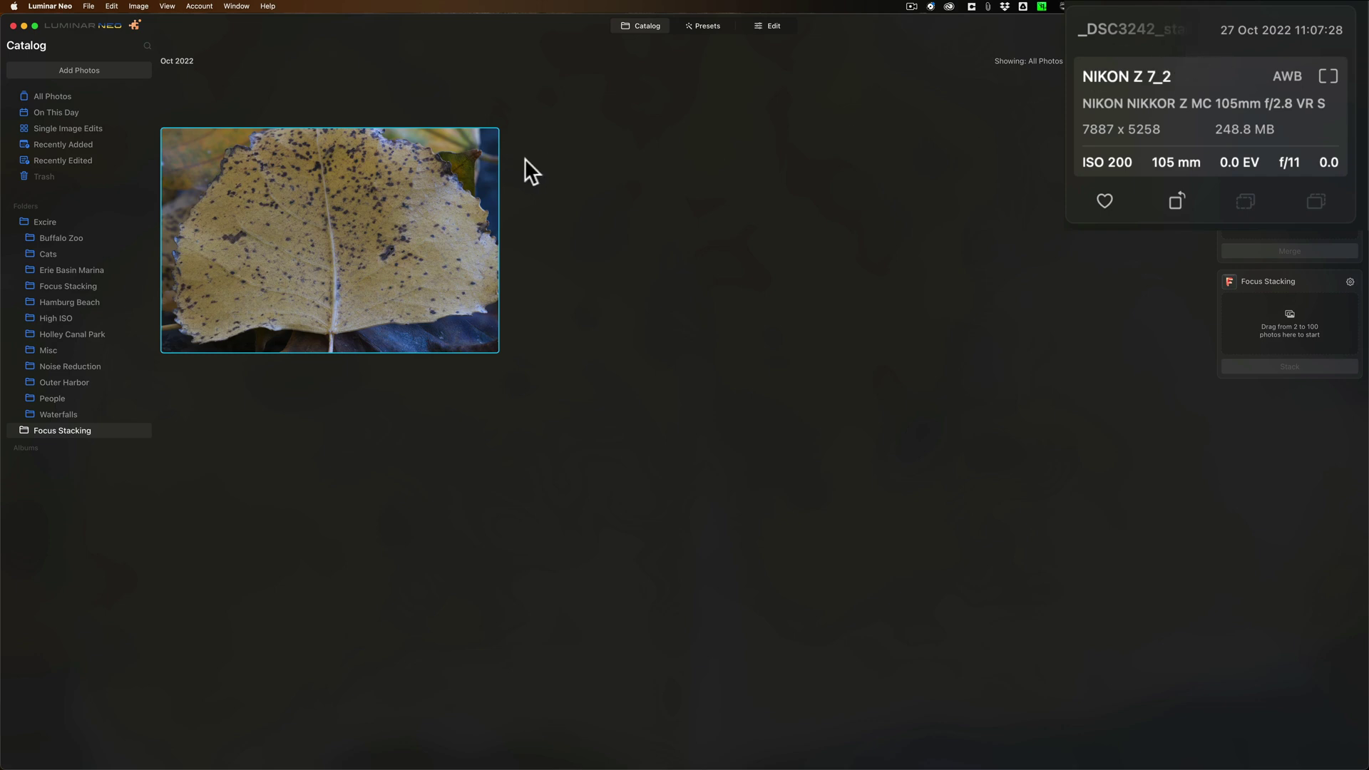
pyautogui.doubleClick(395, 201)
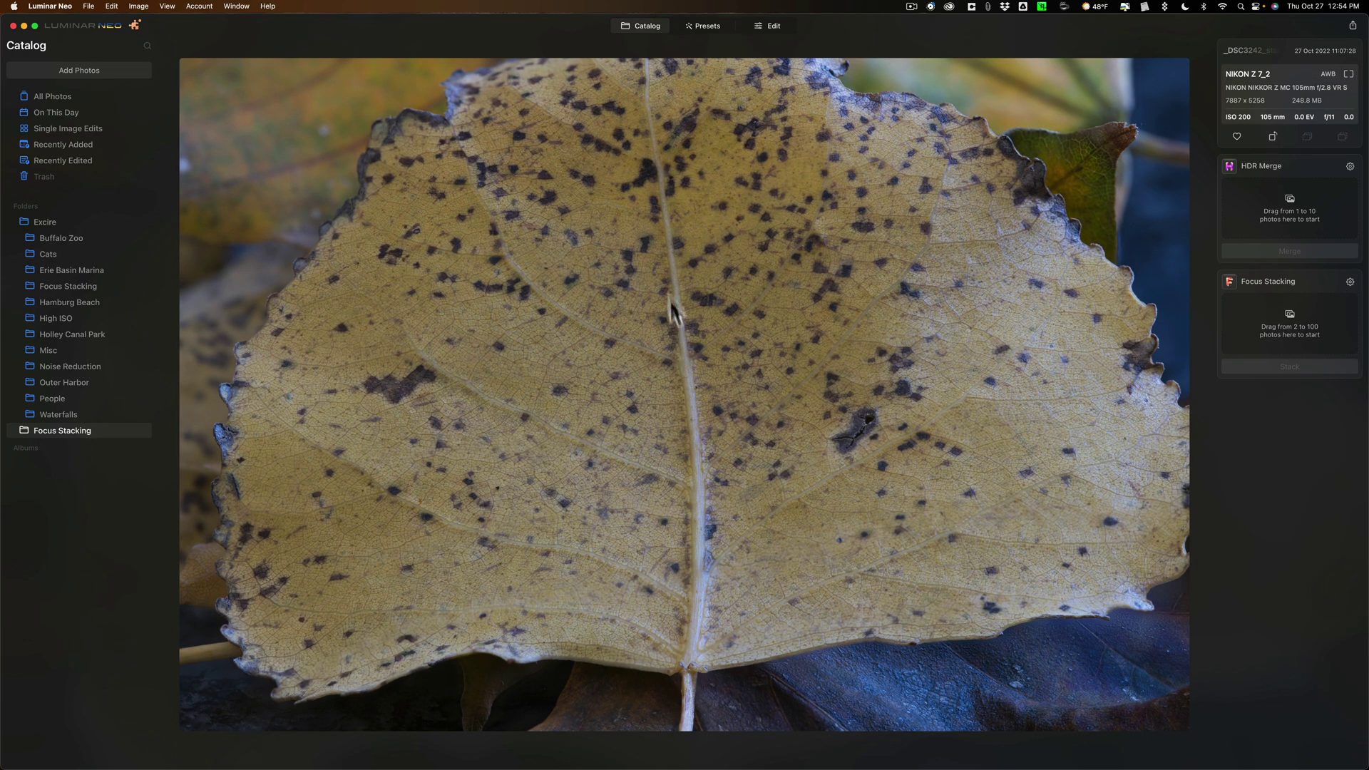
# Step: In Develop, set Highlights -24, Shadows 27, Blacks -53 and Whites 20
pyautogui.click(766, 26)
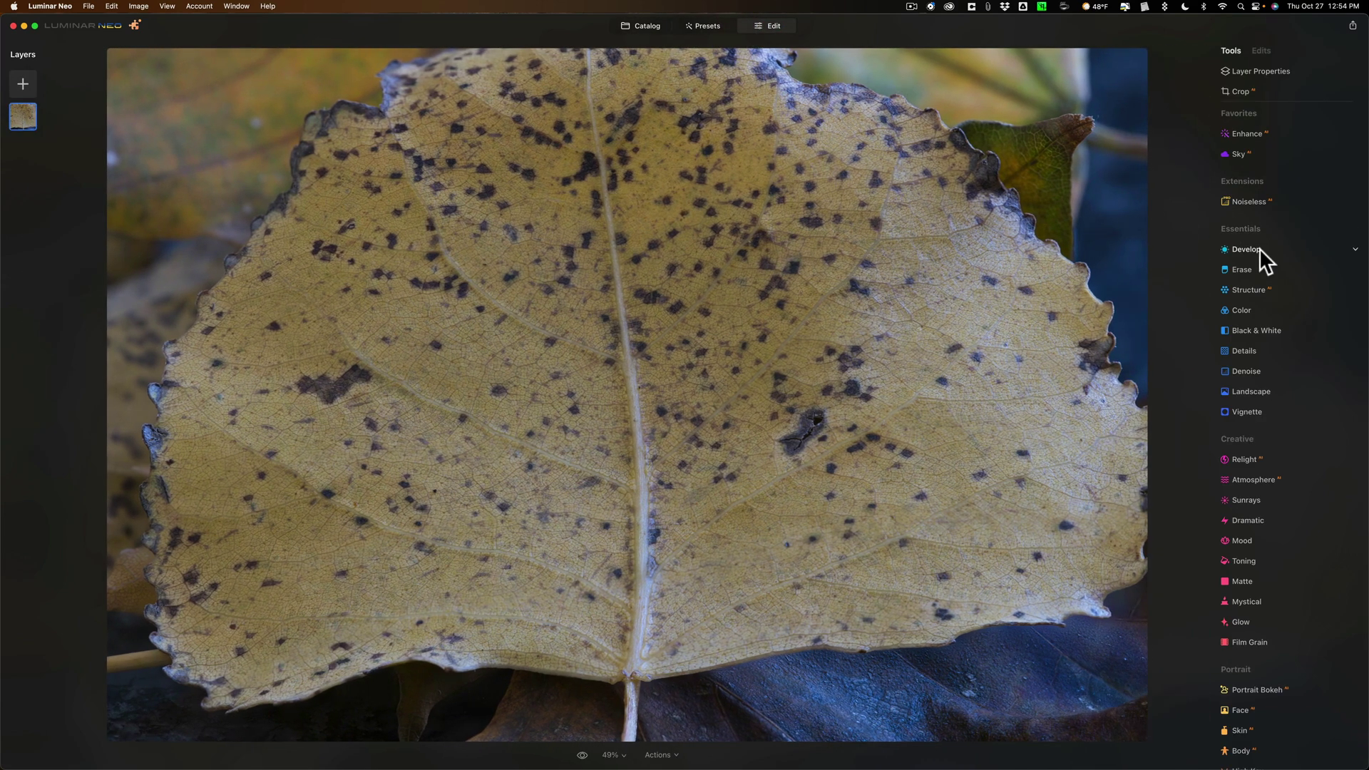
pyautogui.click(1259, 249)
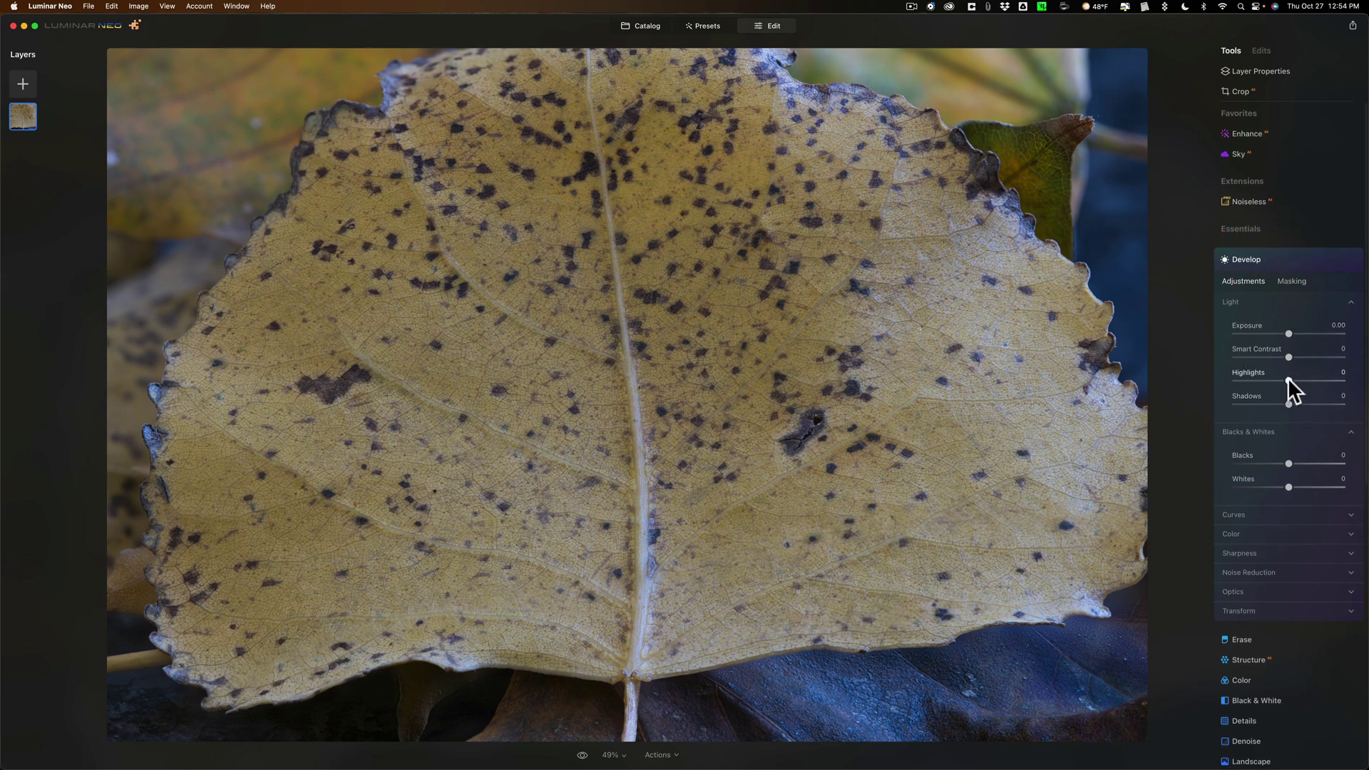
pyautogui.moveTo(1288, 380); pyautogui.dragTo(1304, 404)
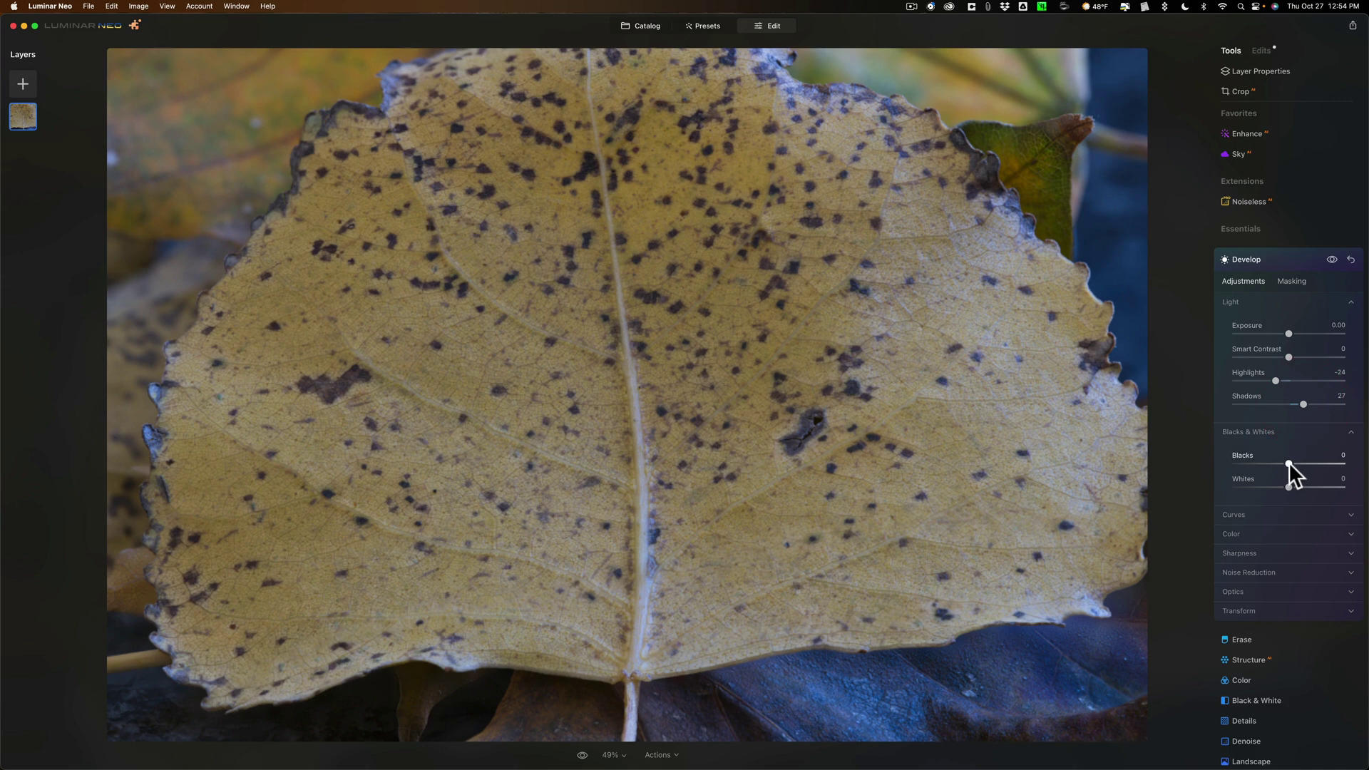
pyautogui.moveTo(1285, 462); pyautogui.dragTo(1270, 464)
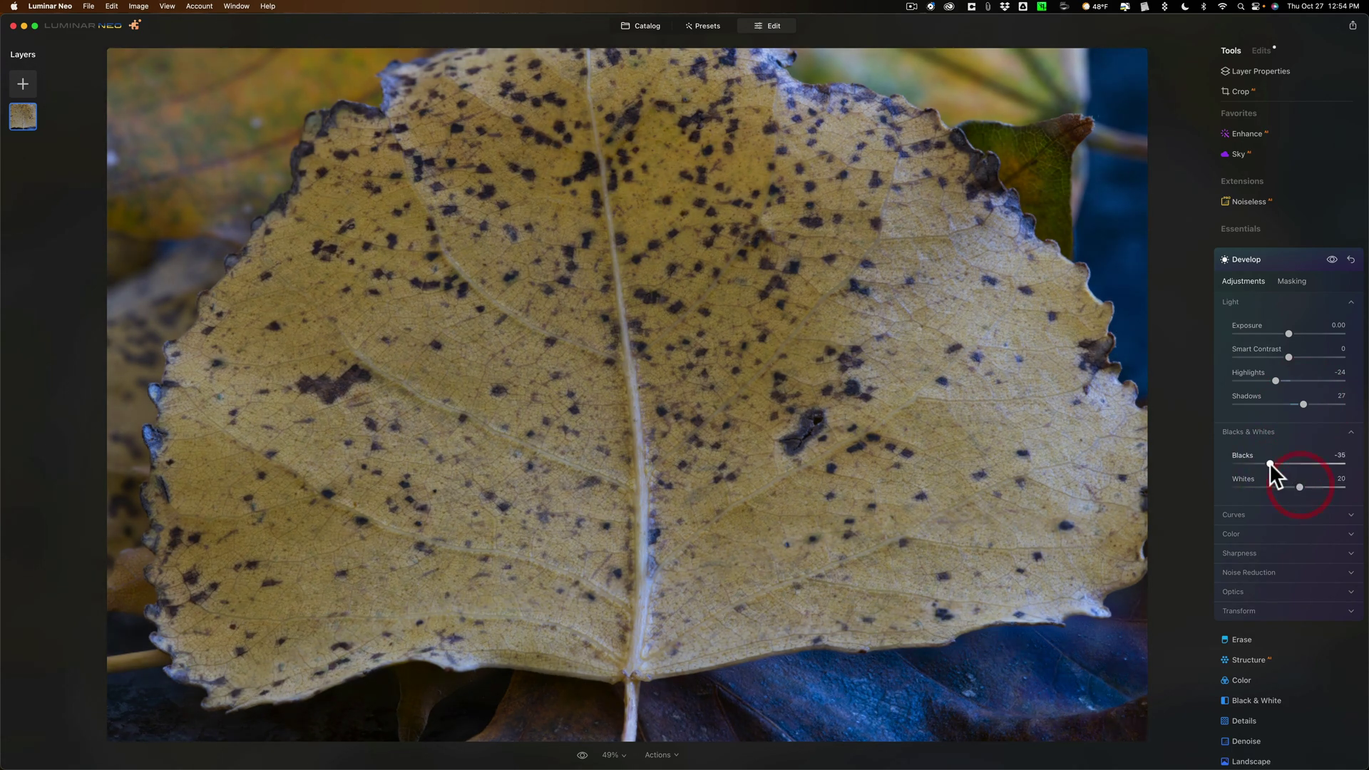
pyautogui.moveTo(1264, 463); pyautogui.dragTo(1260, 464)
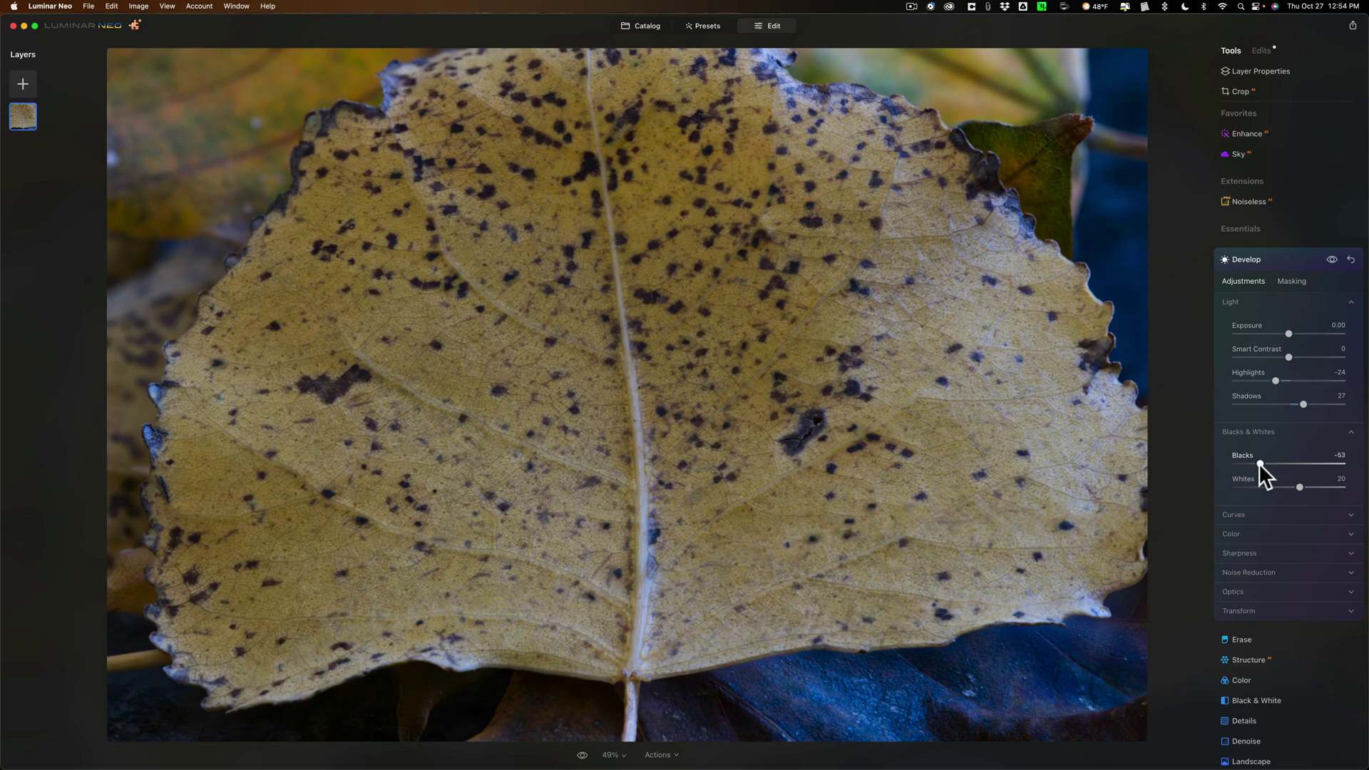
# Step: Set Color Saturation to 15 and Sharpness Sharpen to 52
pyautogui.click(1313, 536)
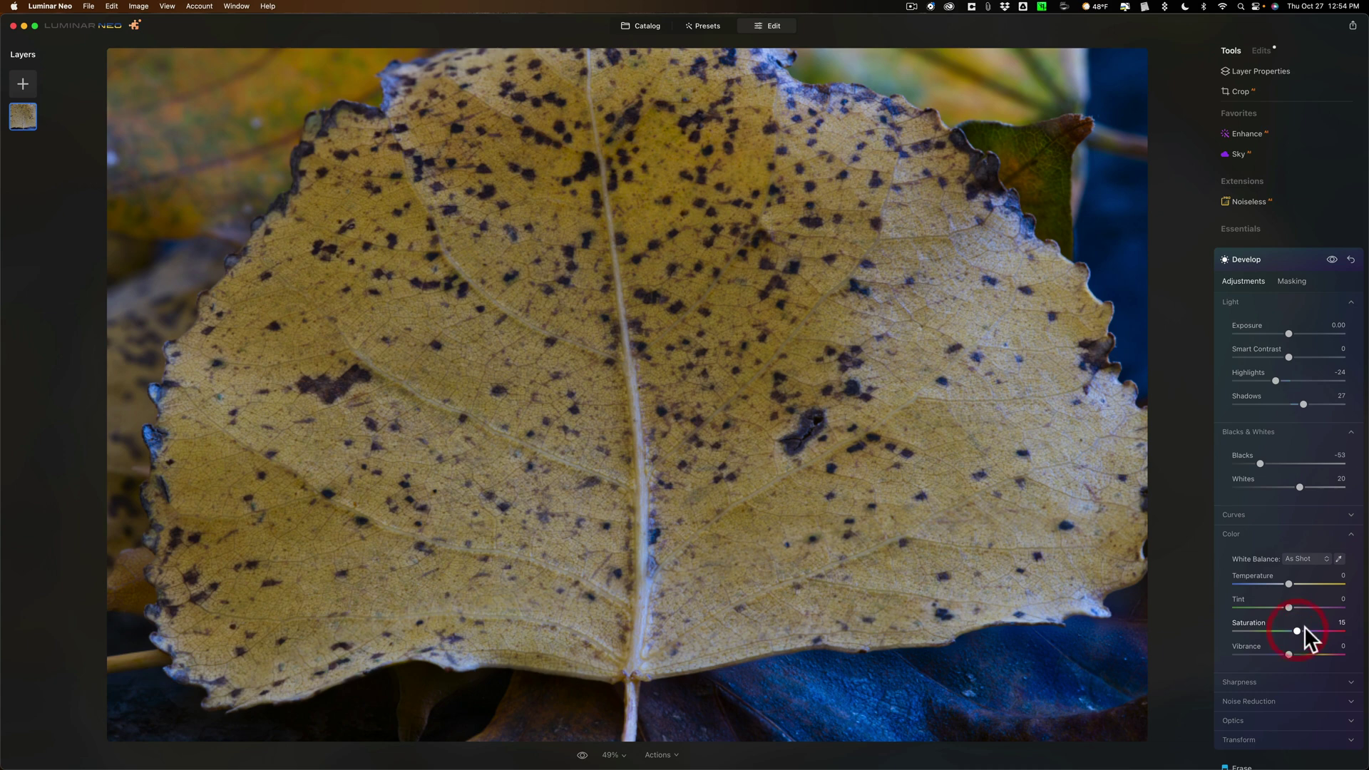
pyautogui.click(1309, 679)
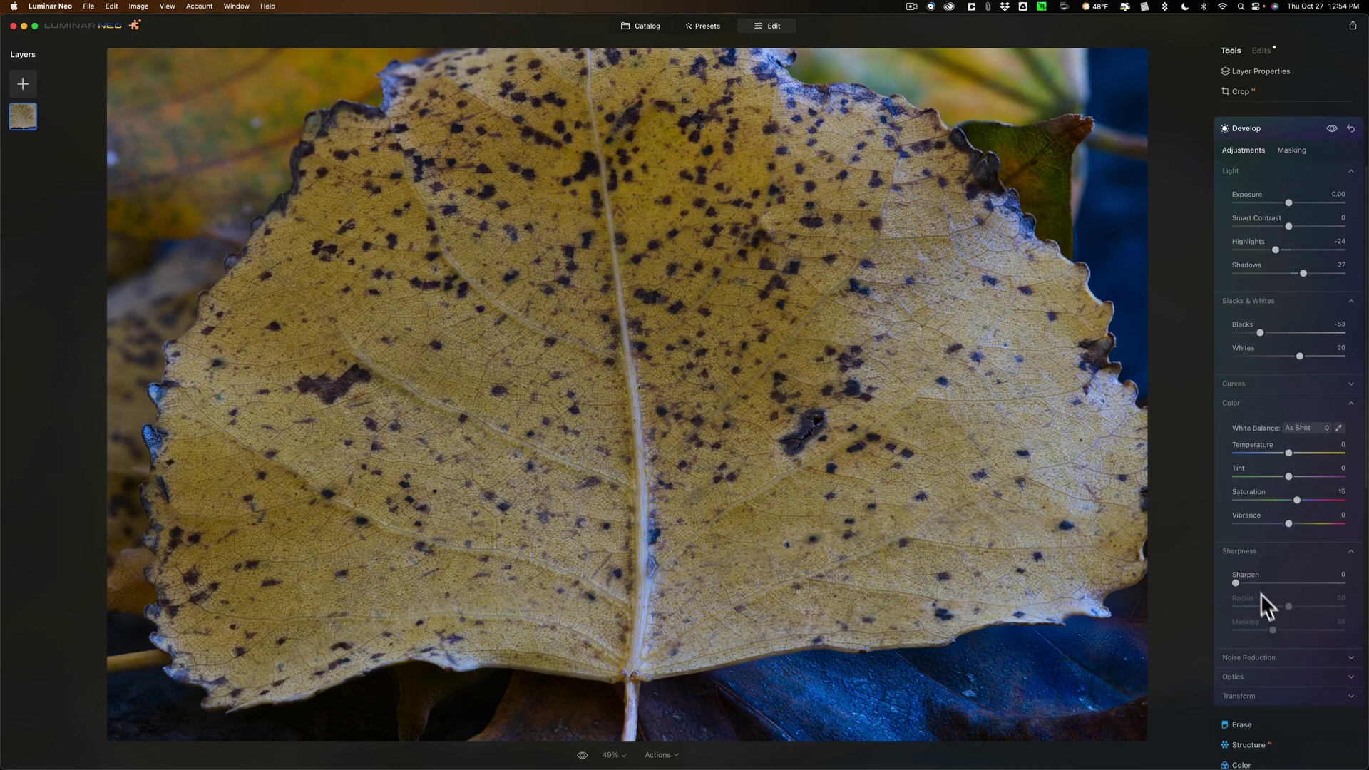
pyautogui.click(1277, 583)
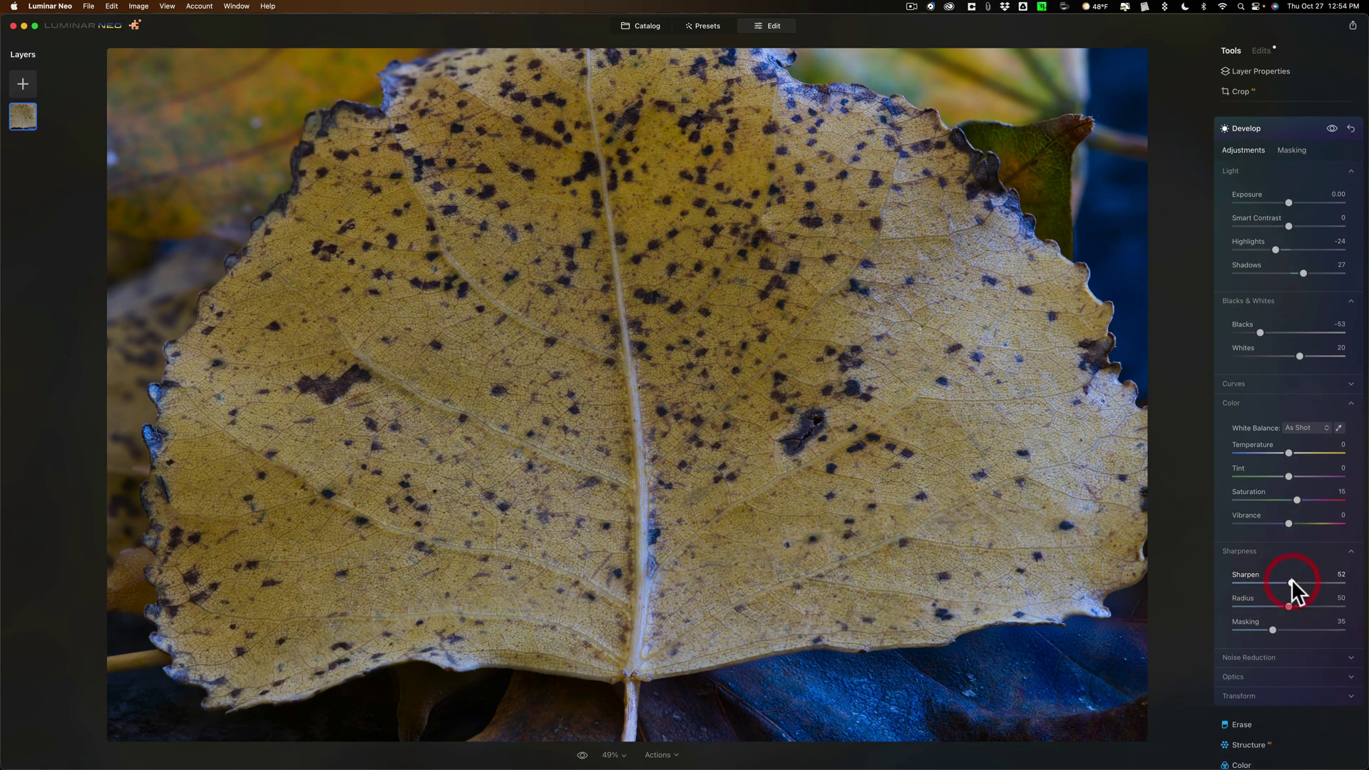
pyautogui.scroll(3, 1289, 643)
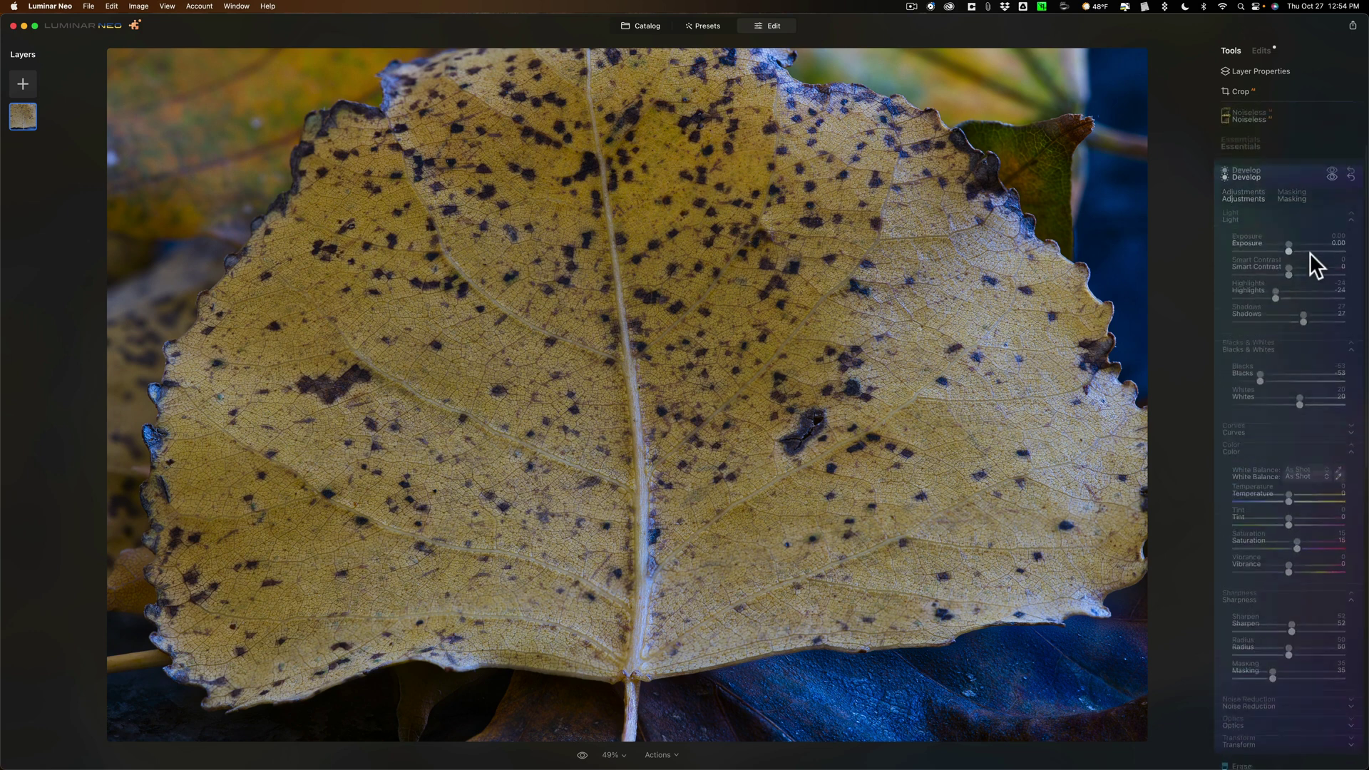
# Step: Set Structure Amount to 57 with Boost 23
pyautogui.click(1291, 205)
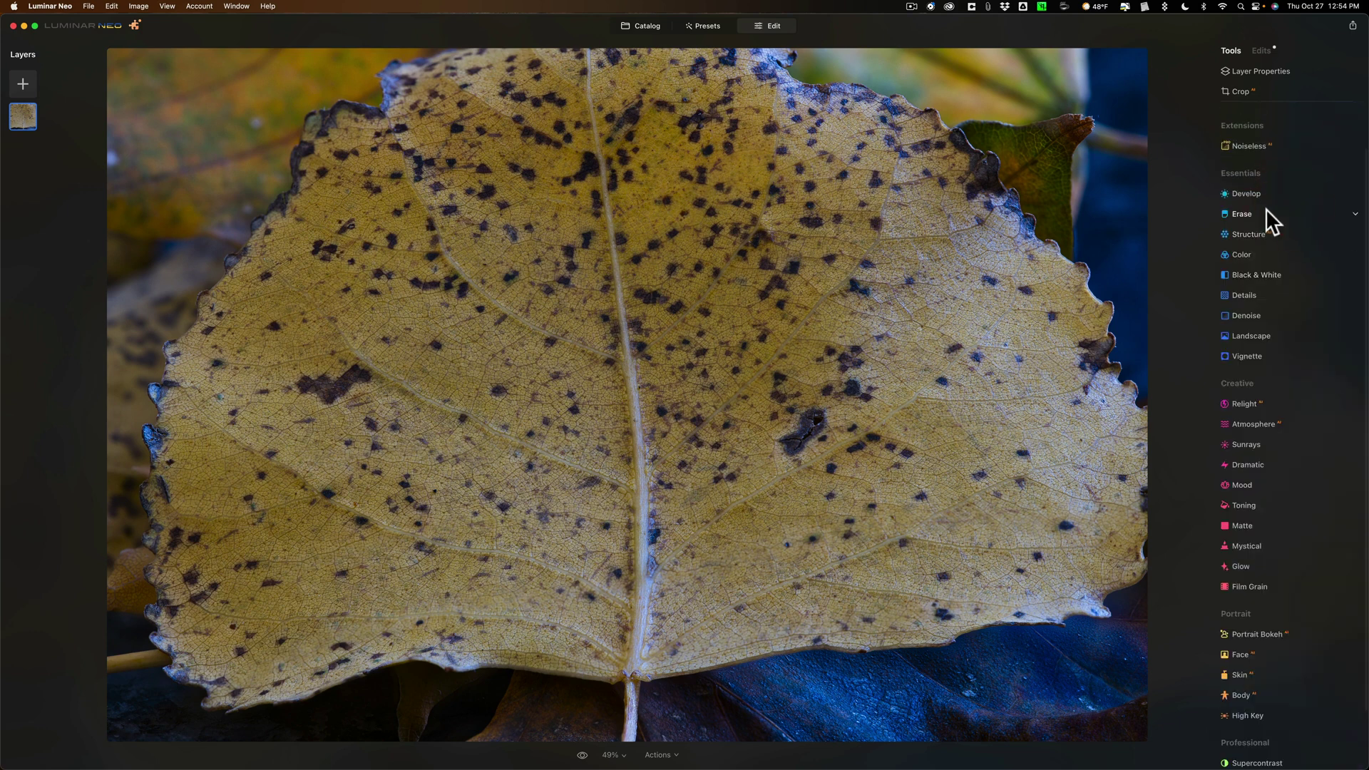
pyautogui.click(1294, 234)
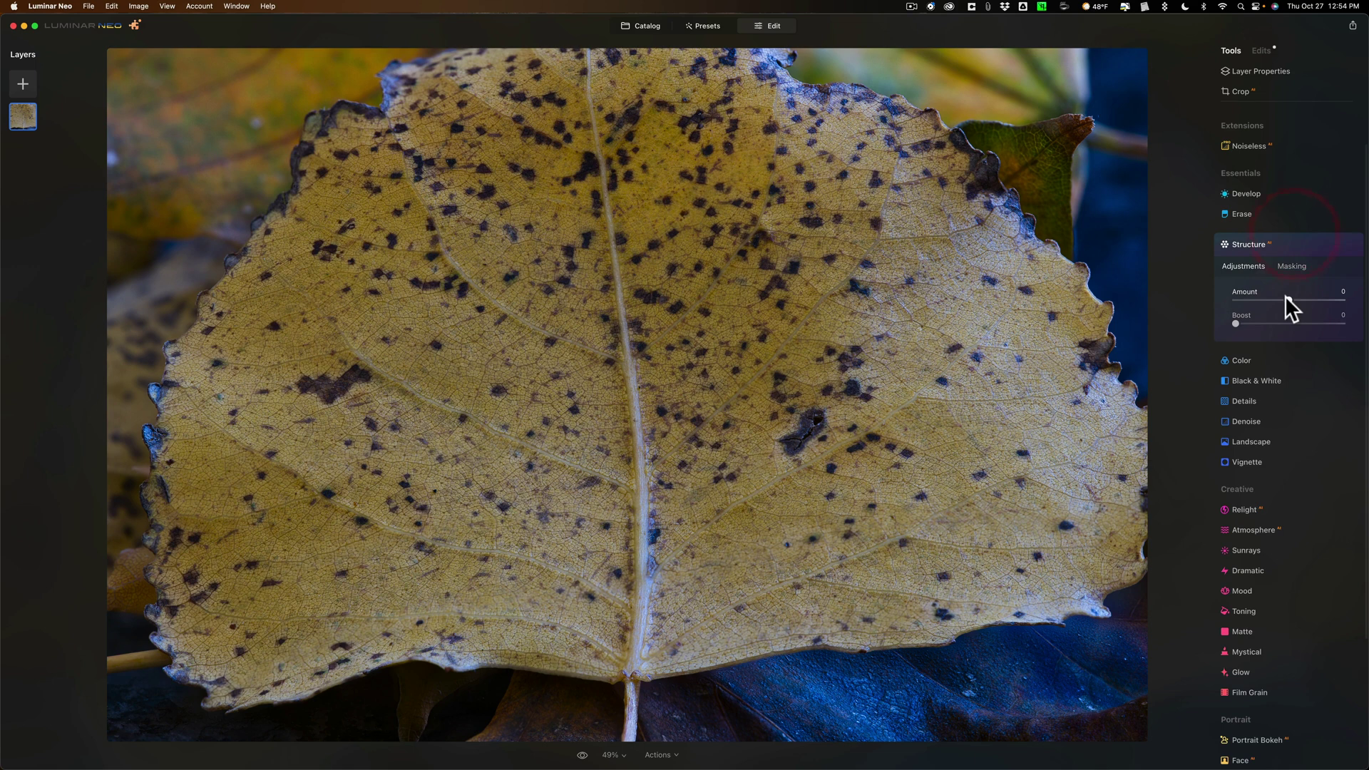
pyautogui.moveTo(1314, 299); pyautogui.dragTo(1323, 298)
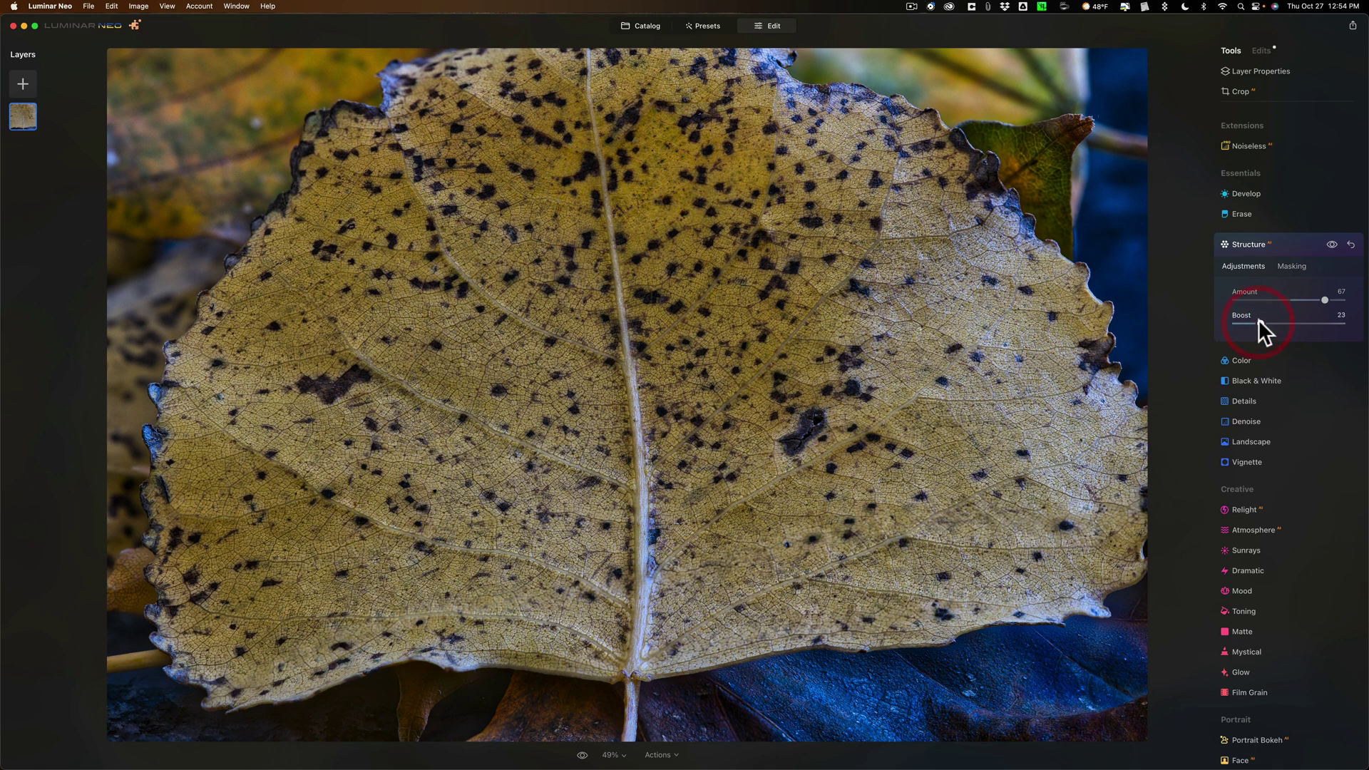
# Step: Add a Vignette with Amount -38 to darken the leaf's edges
pyautogui.click(1247, 460)
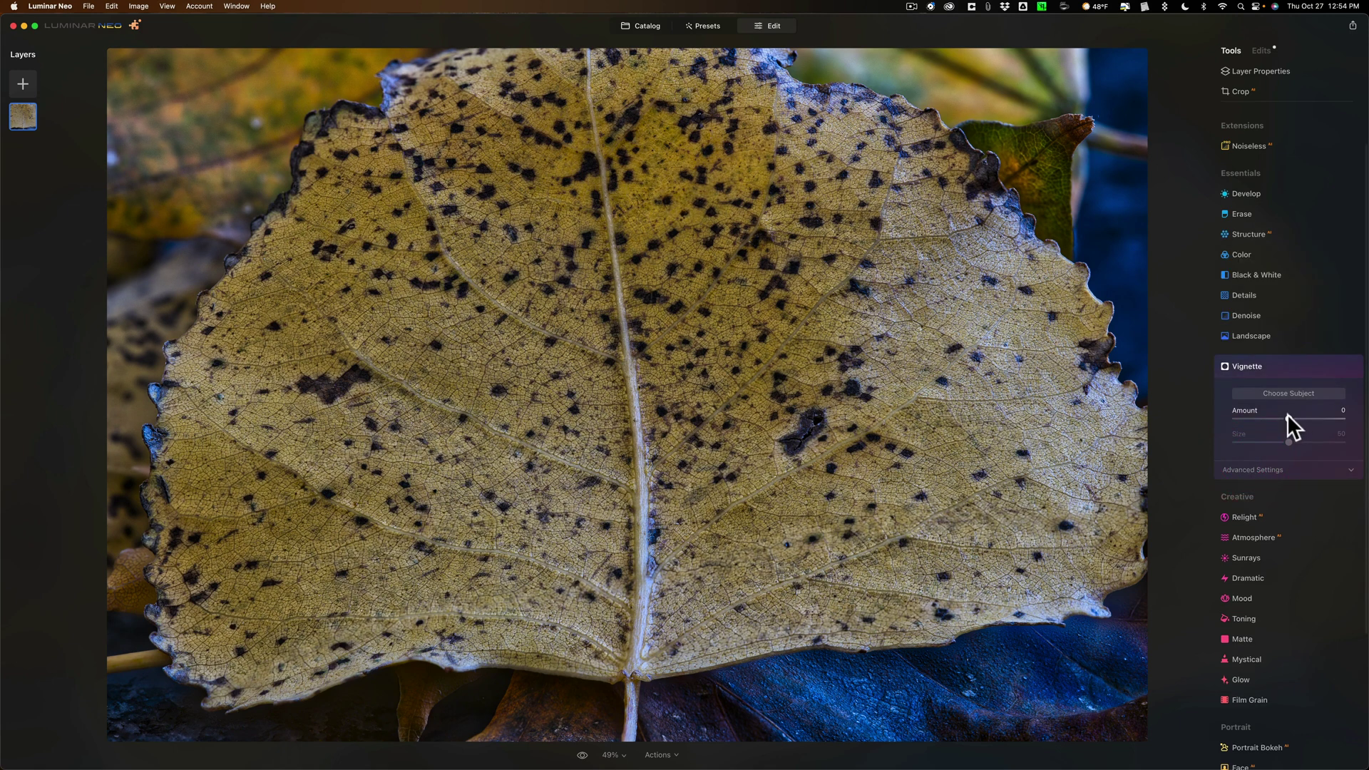
pyautogui.moveTo(1287, 416)
pyautogui.mouseDown()
pyautogui.moveTo(1275, 416)
pyautogui.moveTo(1296, 429)
pyautogui.mouseUp()
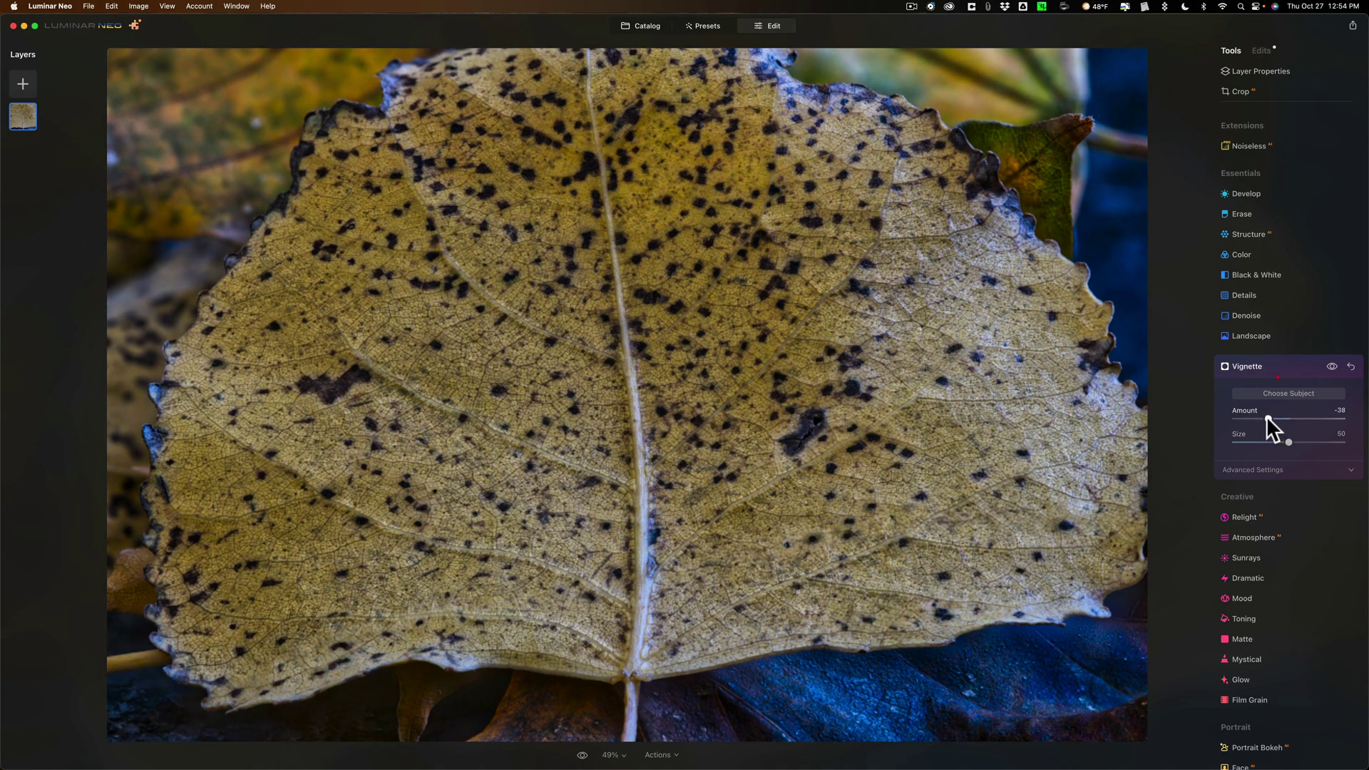
pyautogui.click(1282, 367)
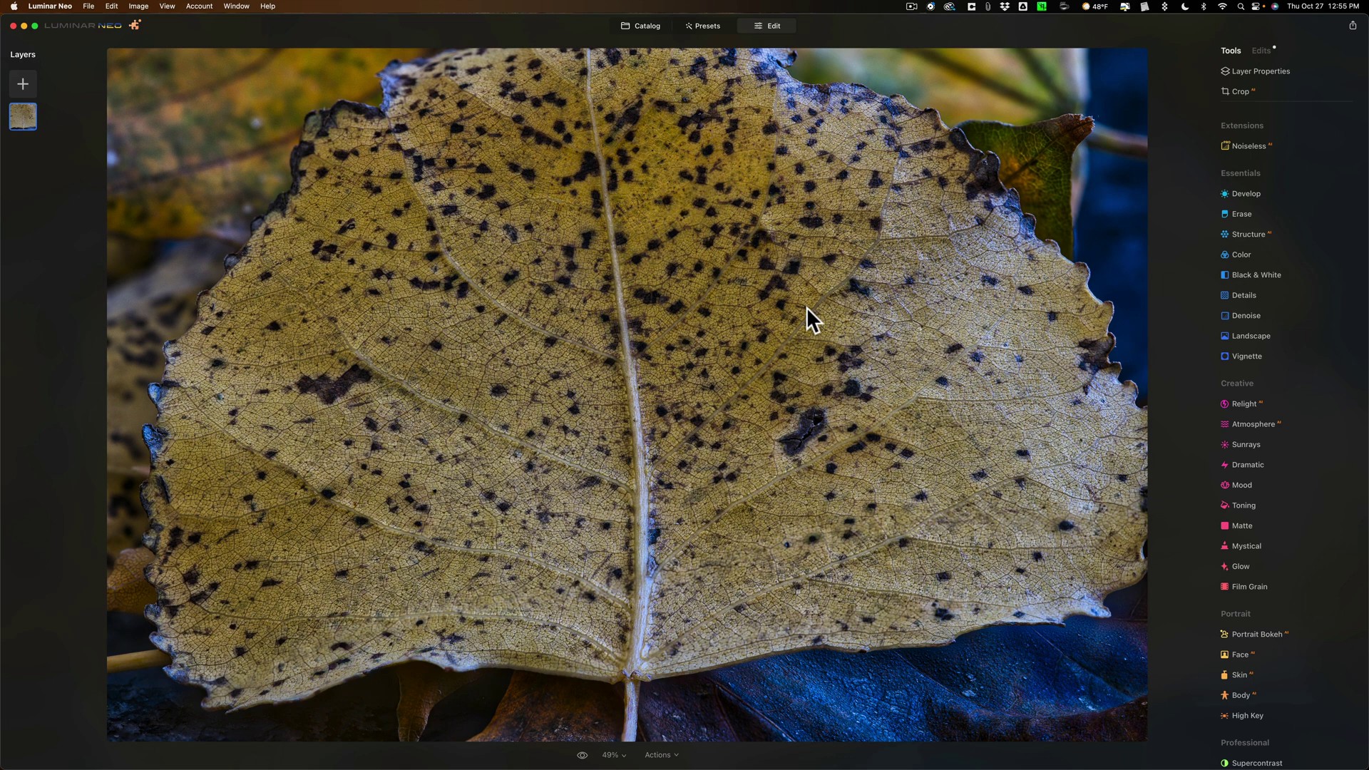
# Step: Go back to the Catalog showing the edited leaf in the Focus Stacking collection
pyautogui.click(69, 7)
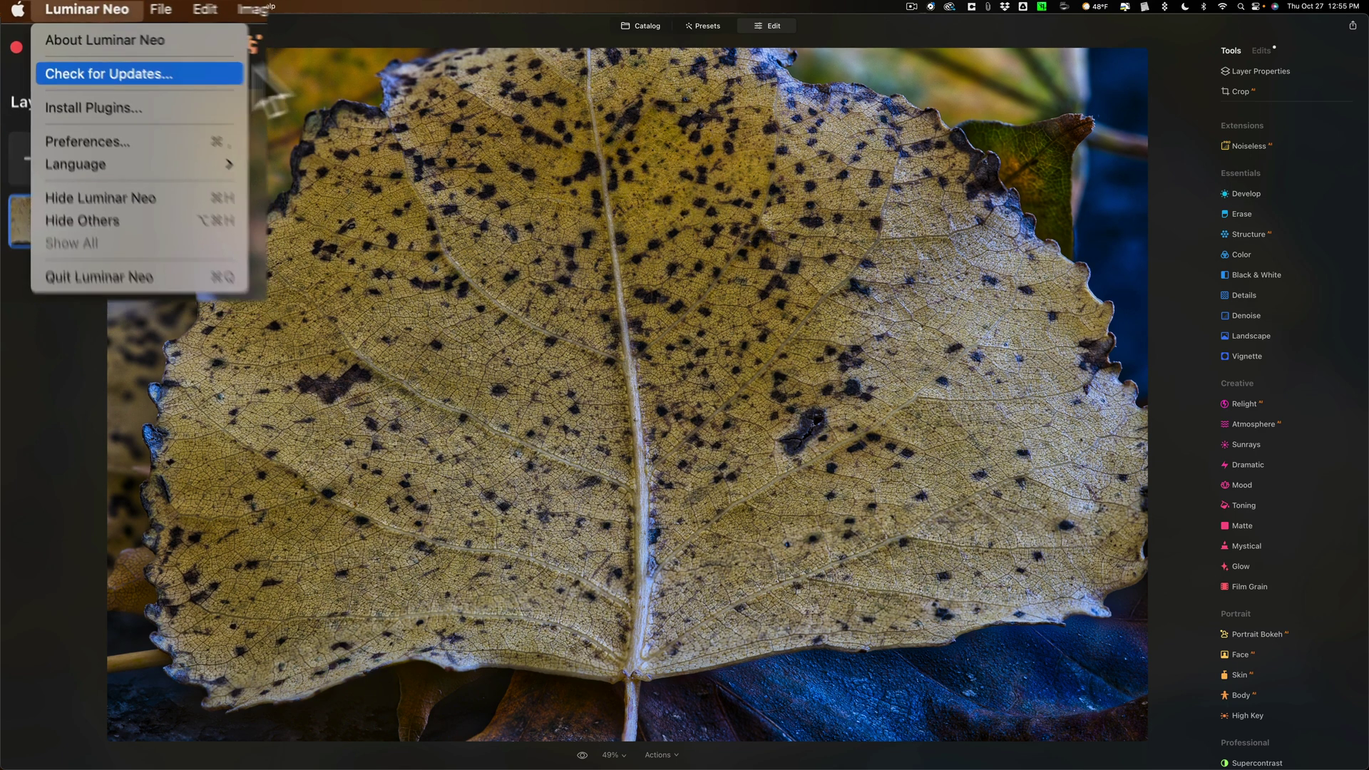
pyautogui.click(222, 29)
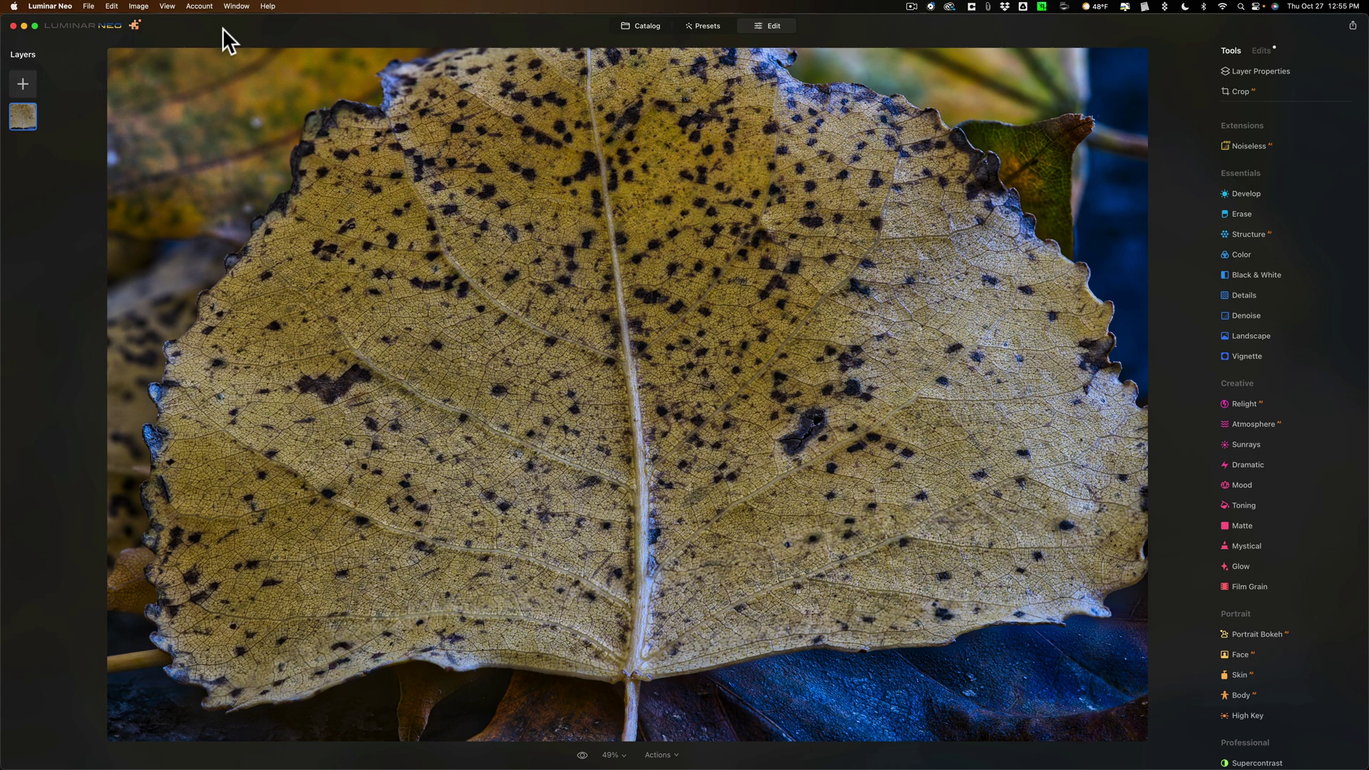
pyautogui.click(650, 27)
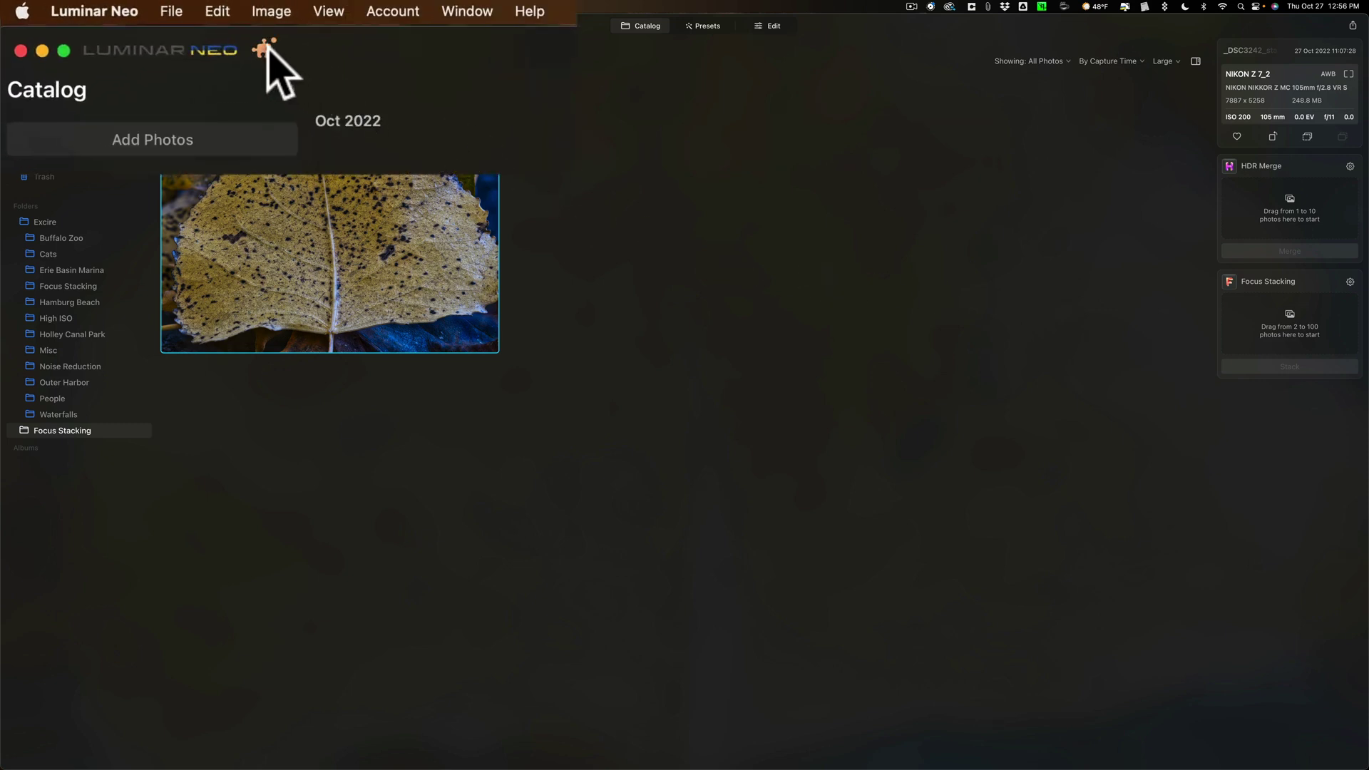
# Step: Browse the extensions overview listing HDR Merge, Noiseless and Focus Stacking as installed
pyautogui.click(135, 25)
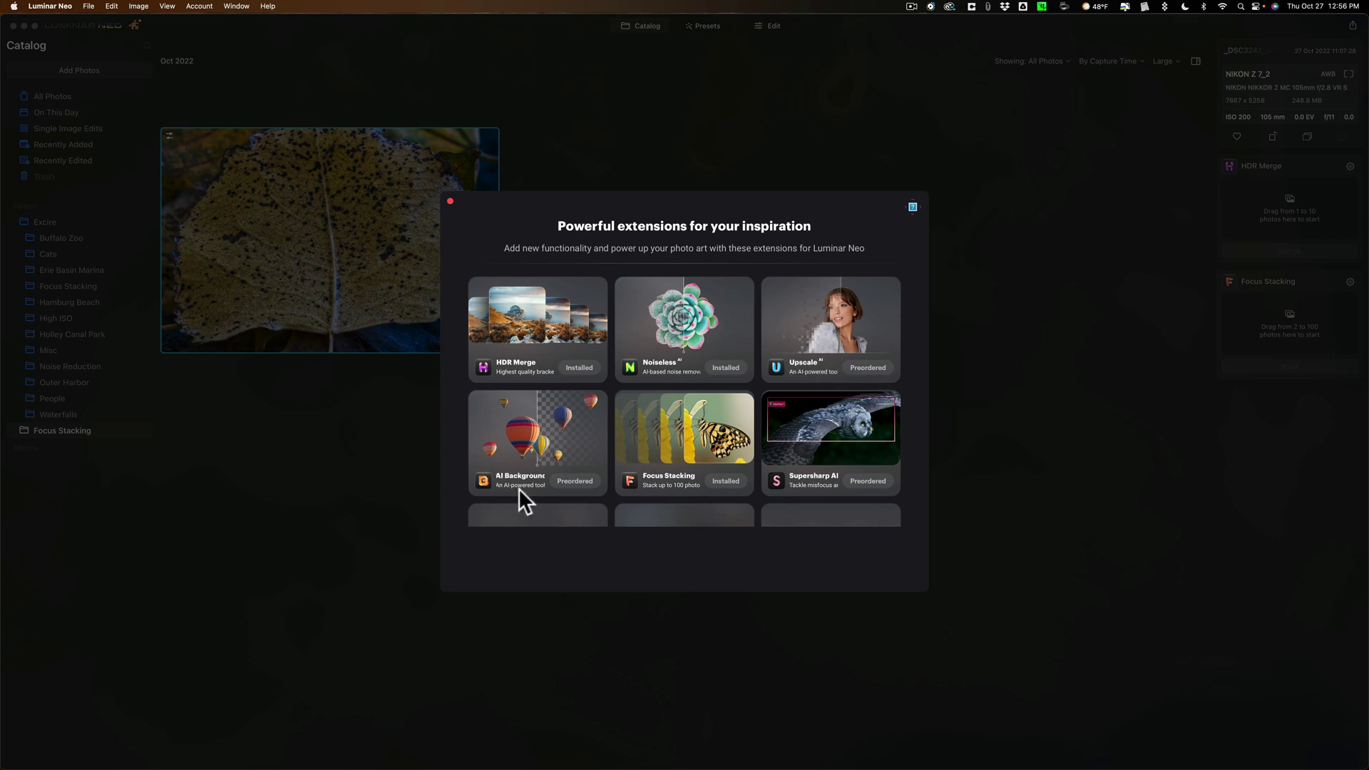
pyautogui.scroll(-1, 670, 469)
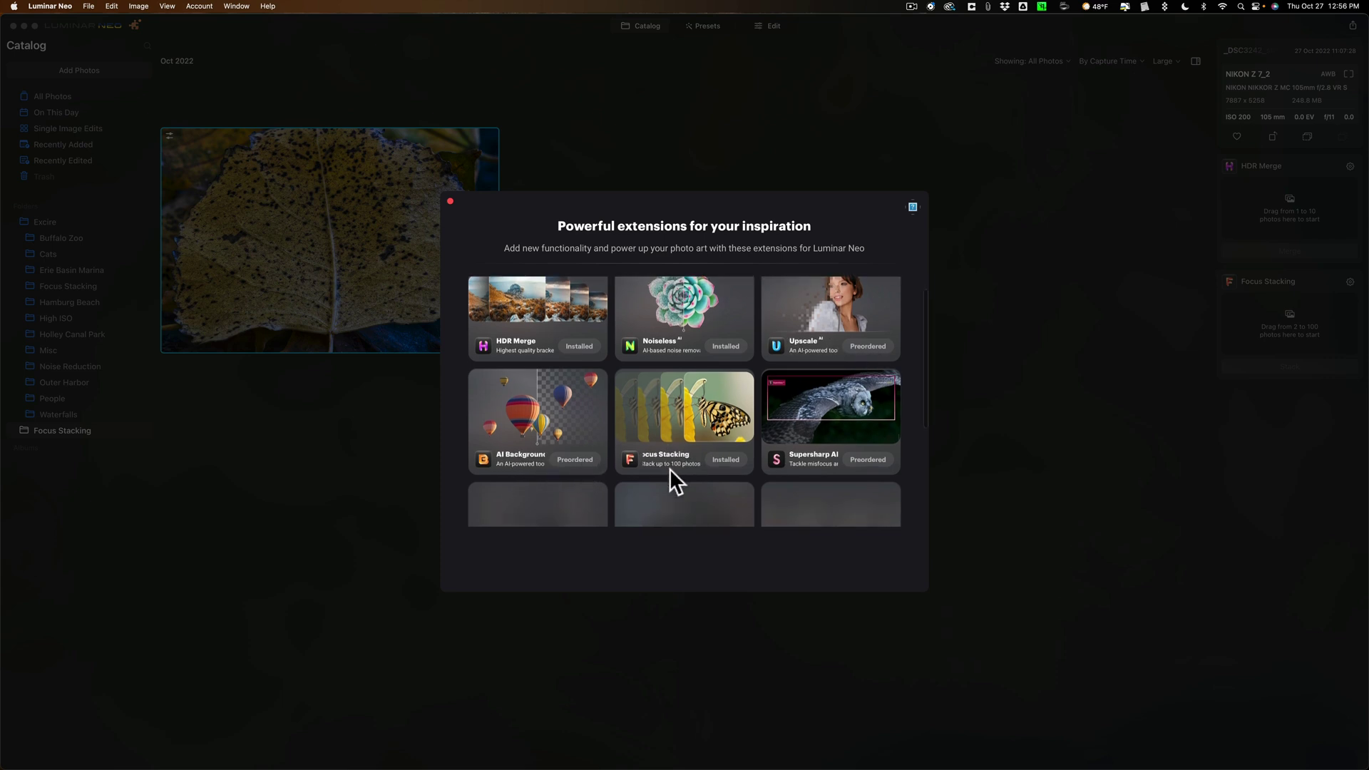
pyautogui.scroll(-5, 796, 450)
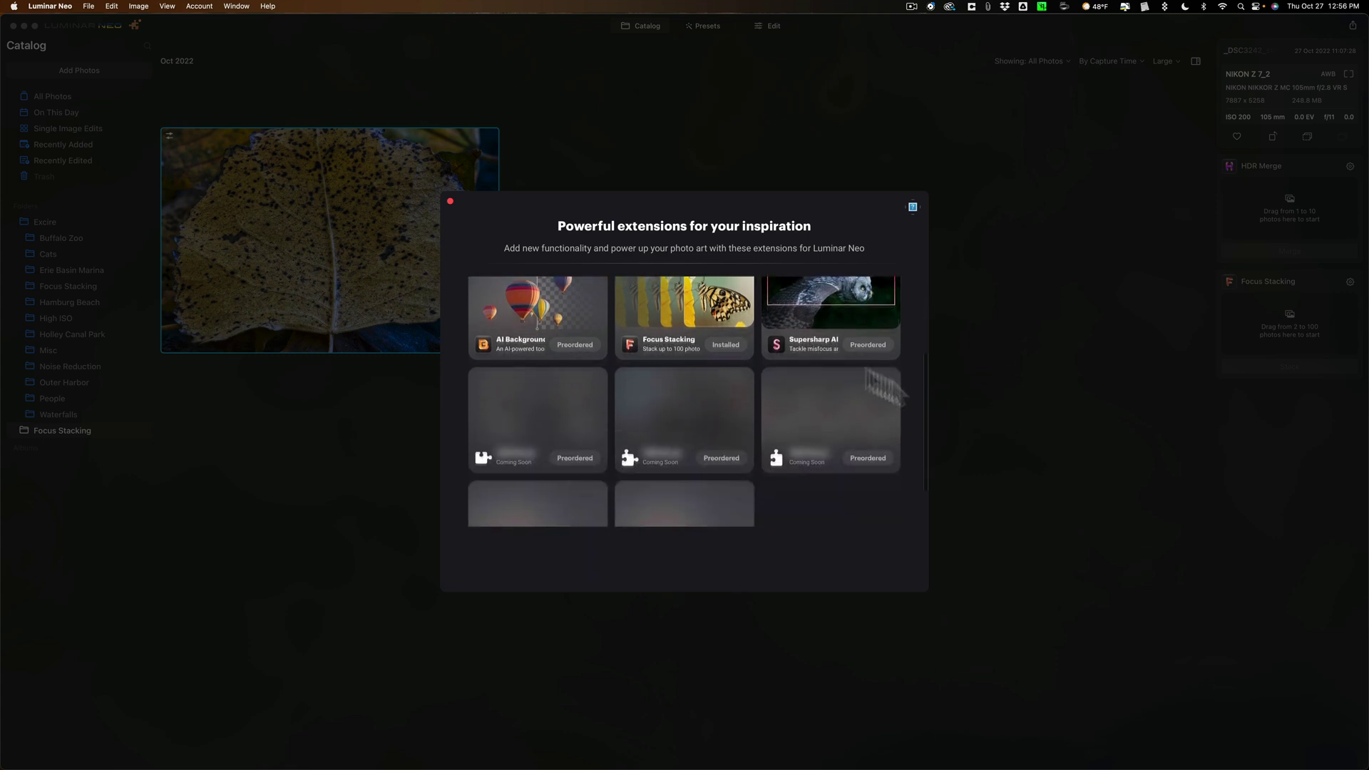
pyautogui.scroll(-2, 792, 369)
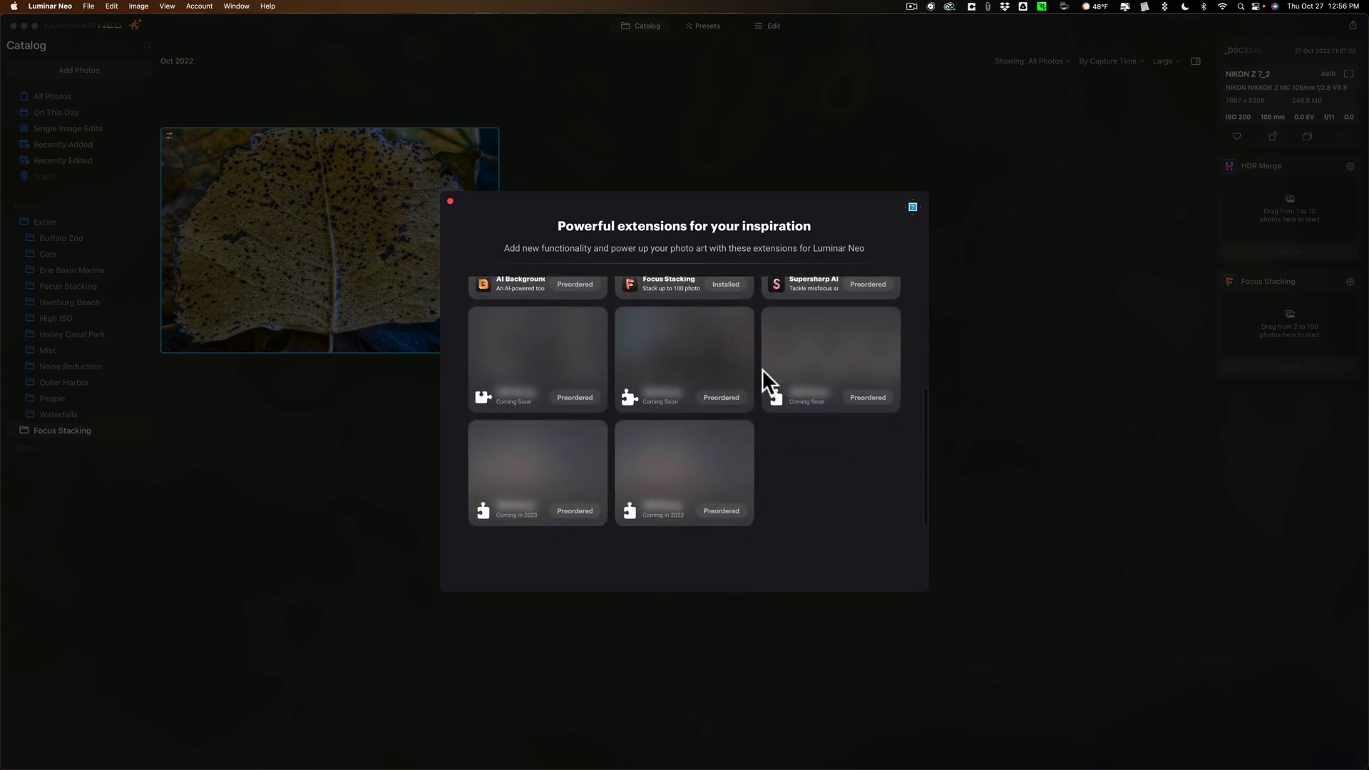
pyautogui.scroll(8, 769, 362)
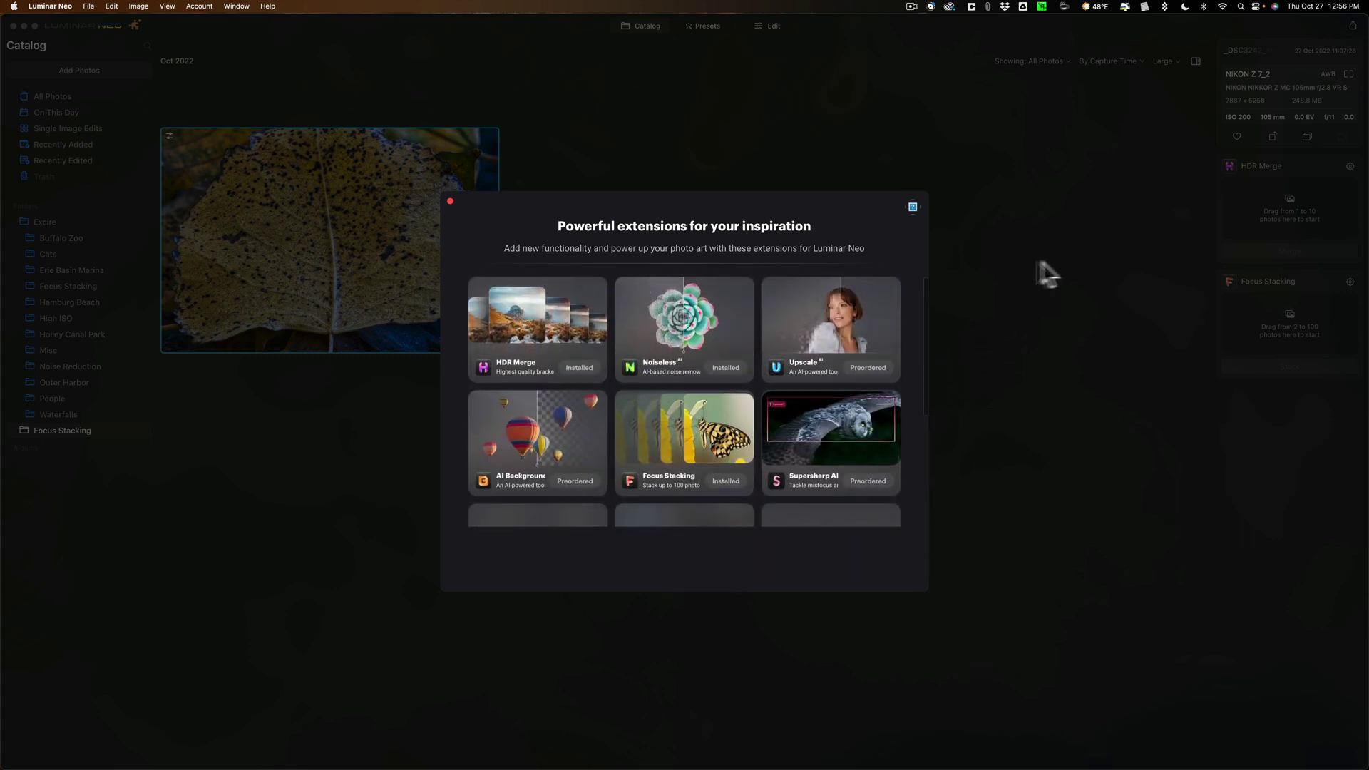
# Step: Close the extensions window and open the edited stacked leaf large
pyautogui.click(451, 201)
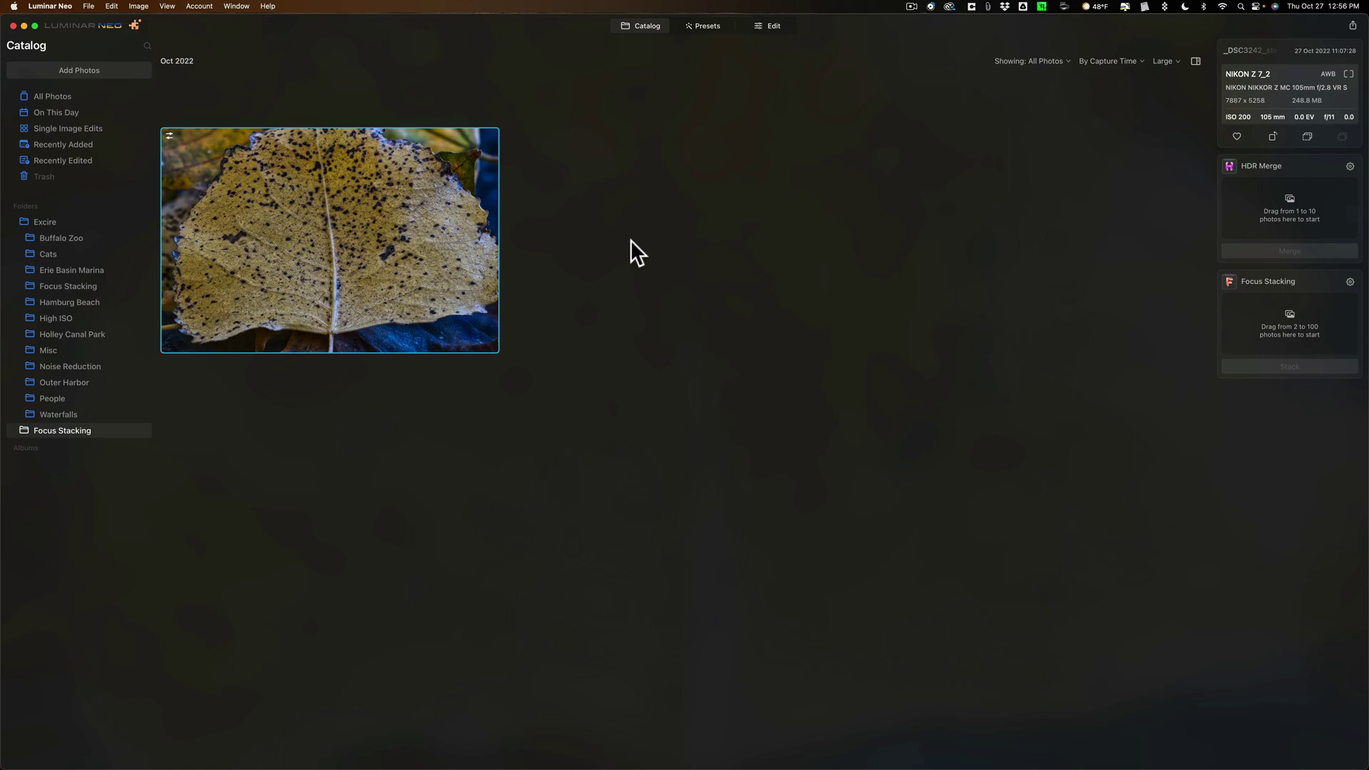
pyautogui.doubleClick(431, 272)
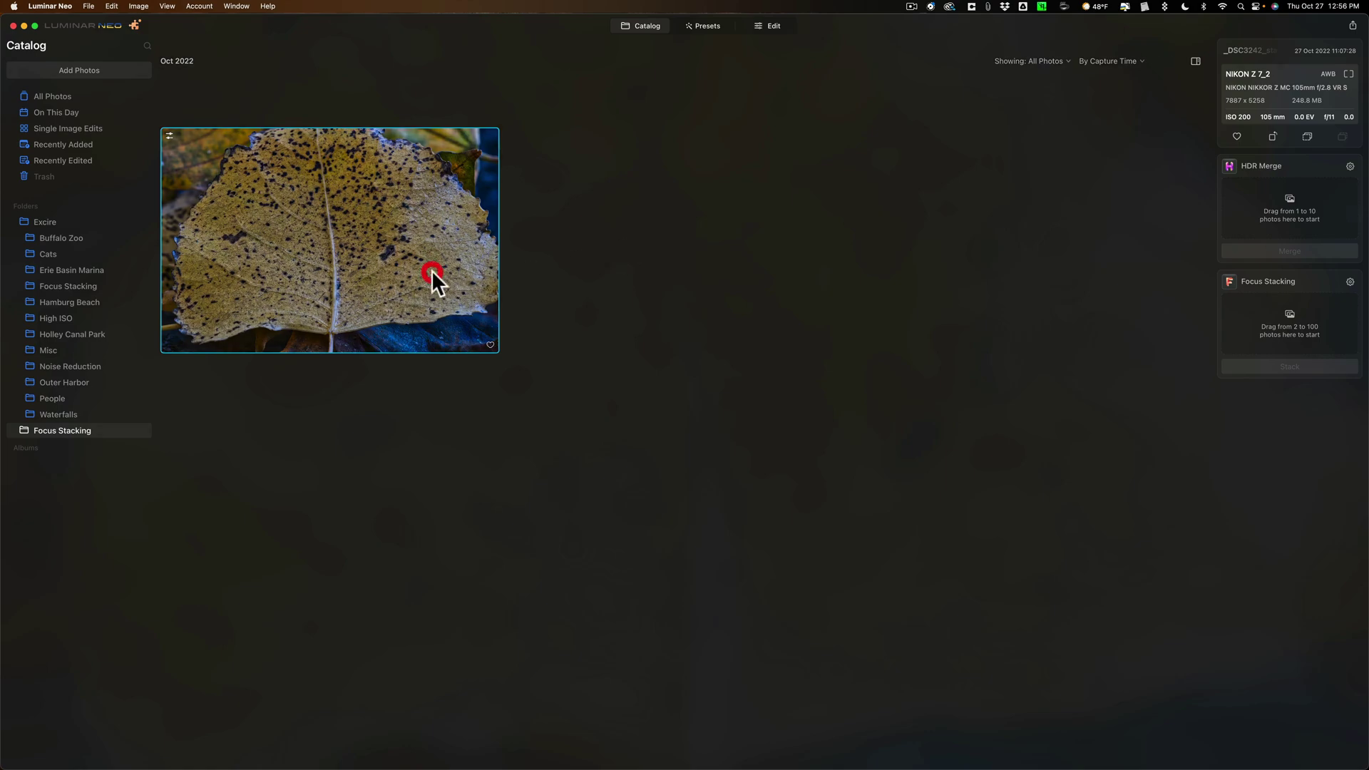